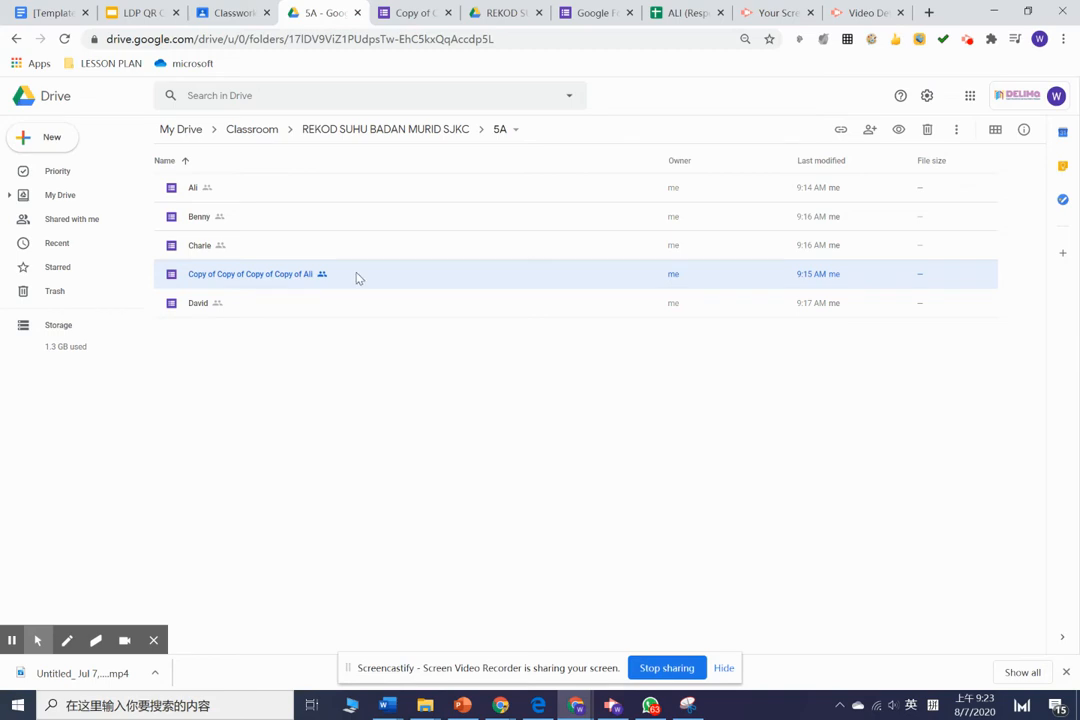
Delete the leftover repeated-copy form from the 5A folder and open the first student's form for editing
key(Delete)
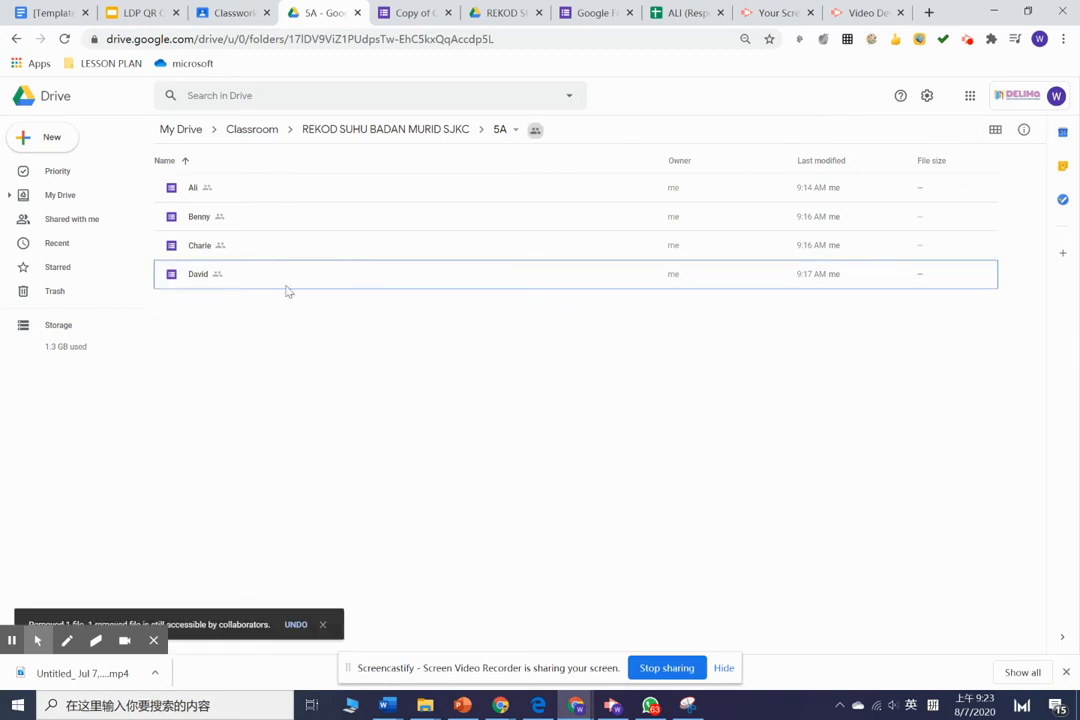
click(277, 191)
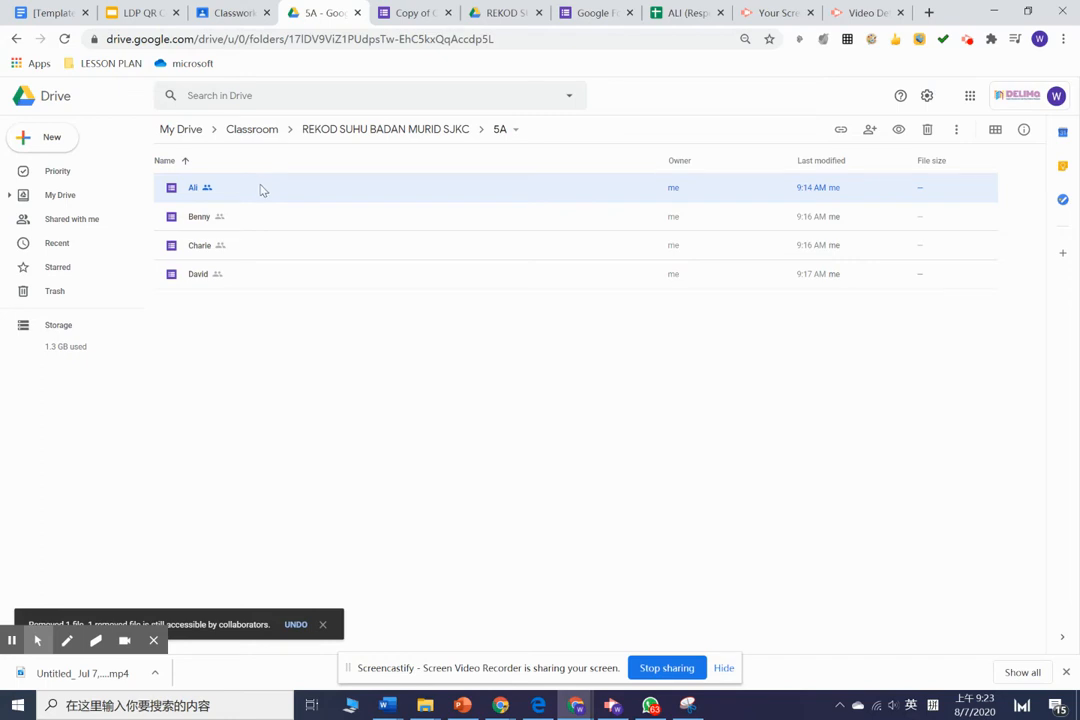
double_click(261, 188)
click(478, 14)
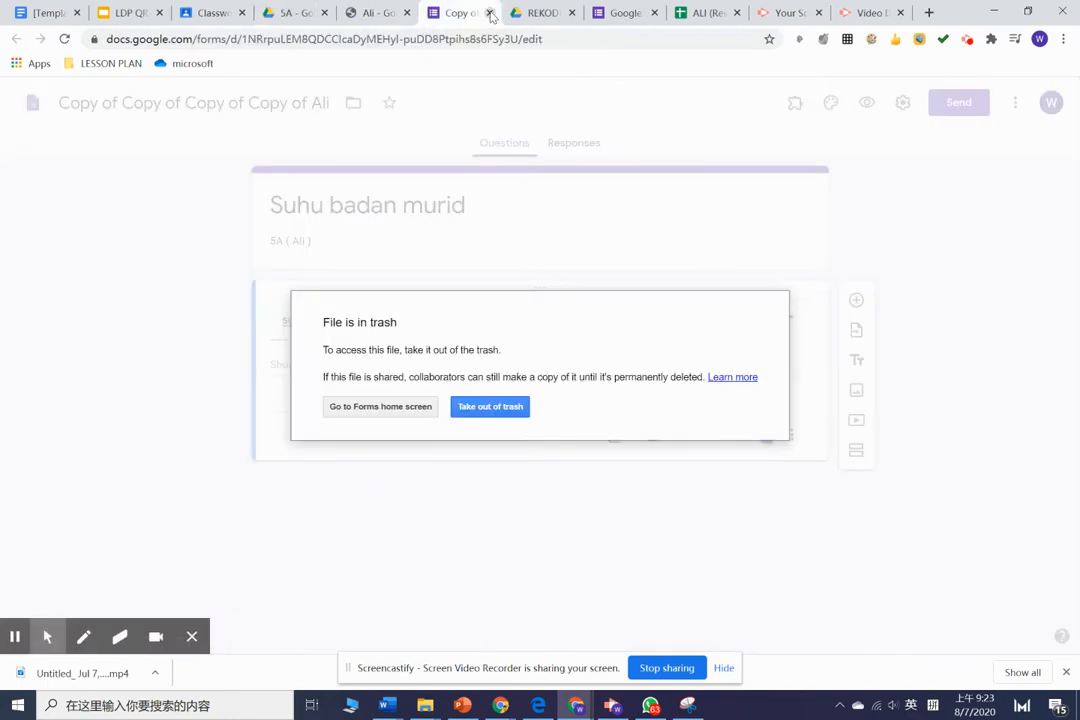
click(490, 14)
click(380, 9)
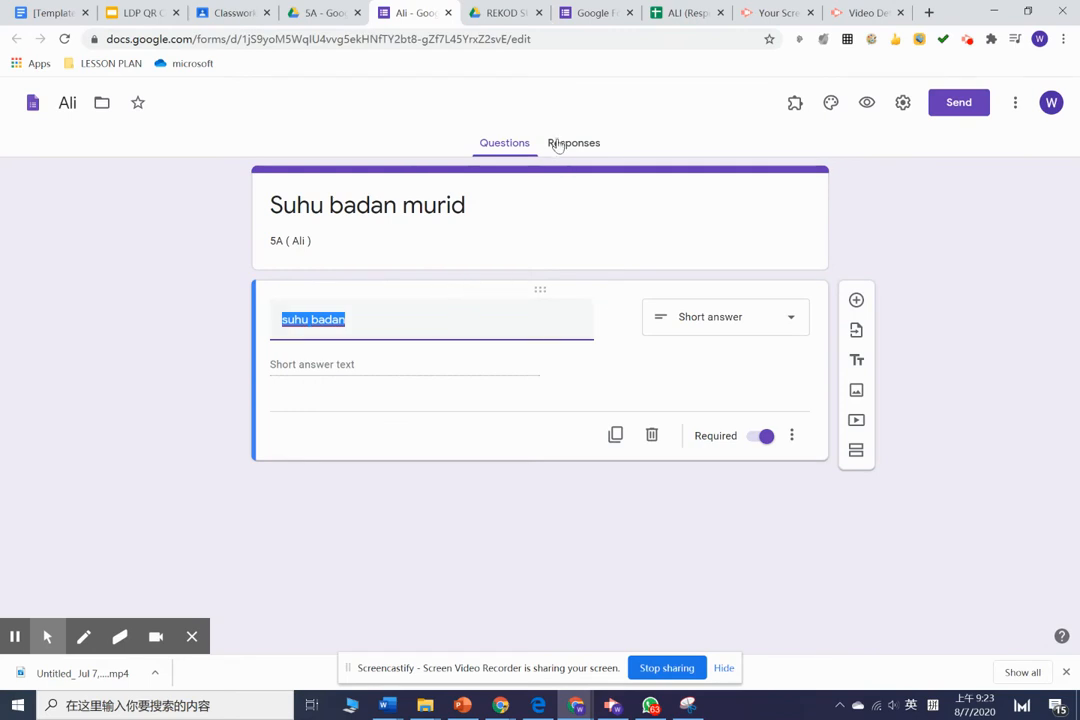
Turn off the link to submit another response in the form's presentation settings and save them
click(902, 104)
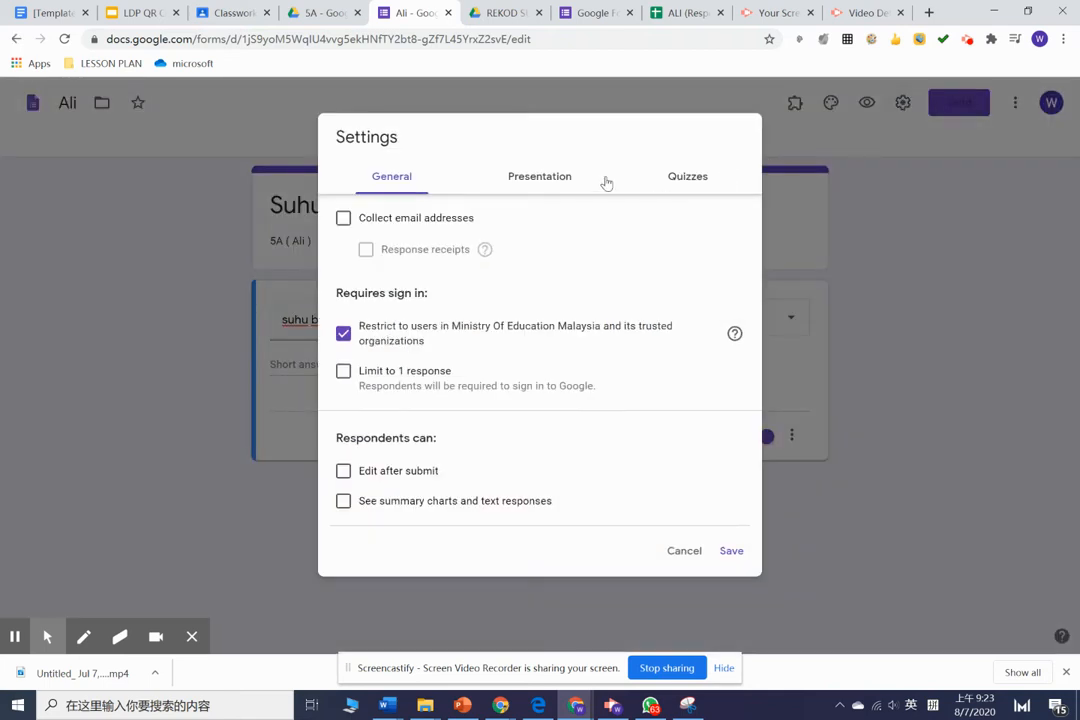
click(545, 179)
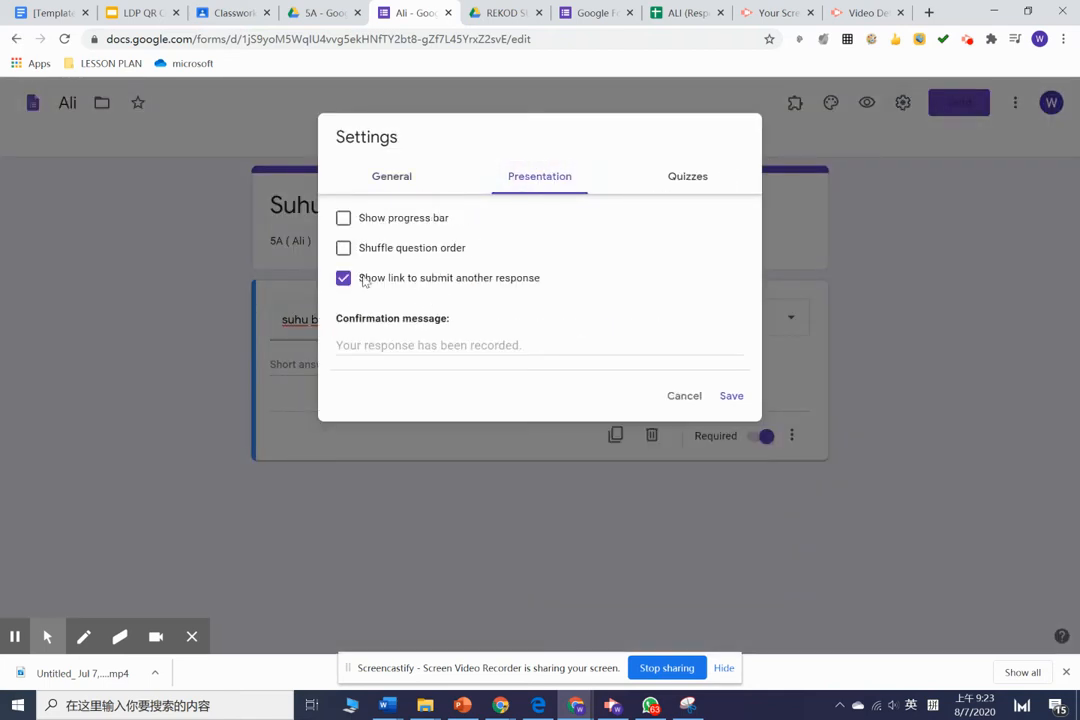
click(433, 280)
click(729, 395)
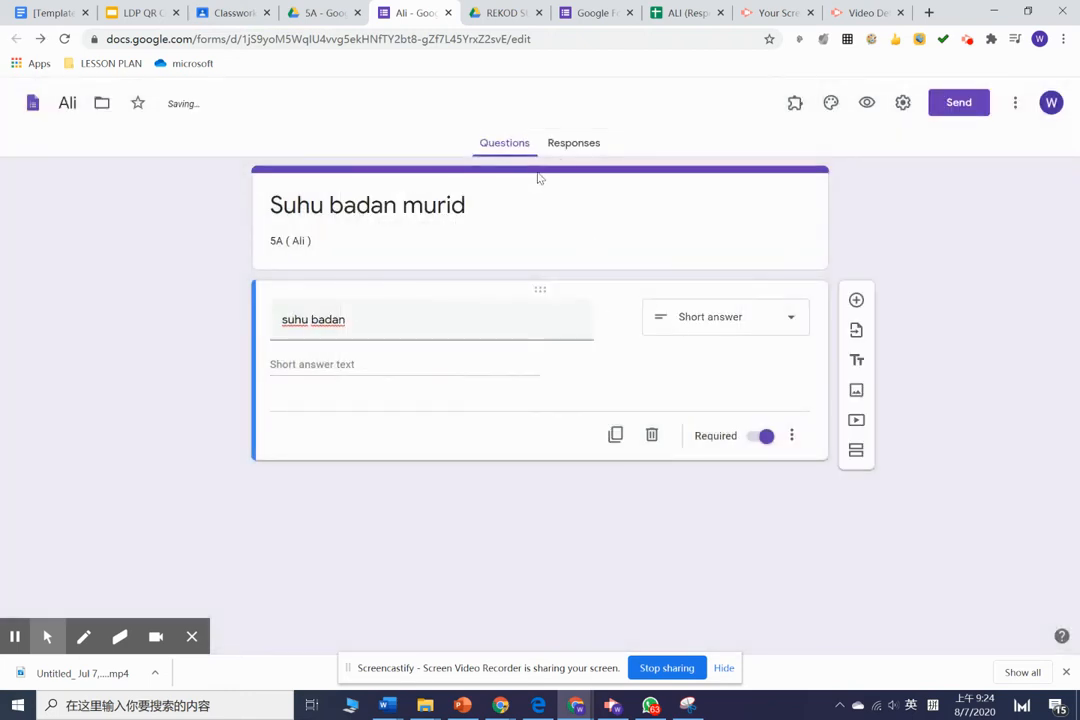
Create a new spreadsheet named suhu badan 5A as the destination for the form's responses
click(568, 145)
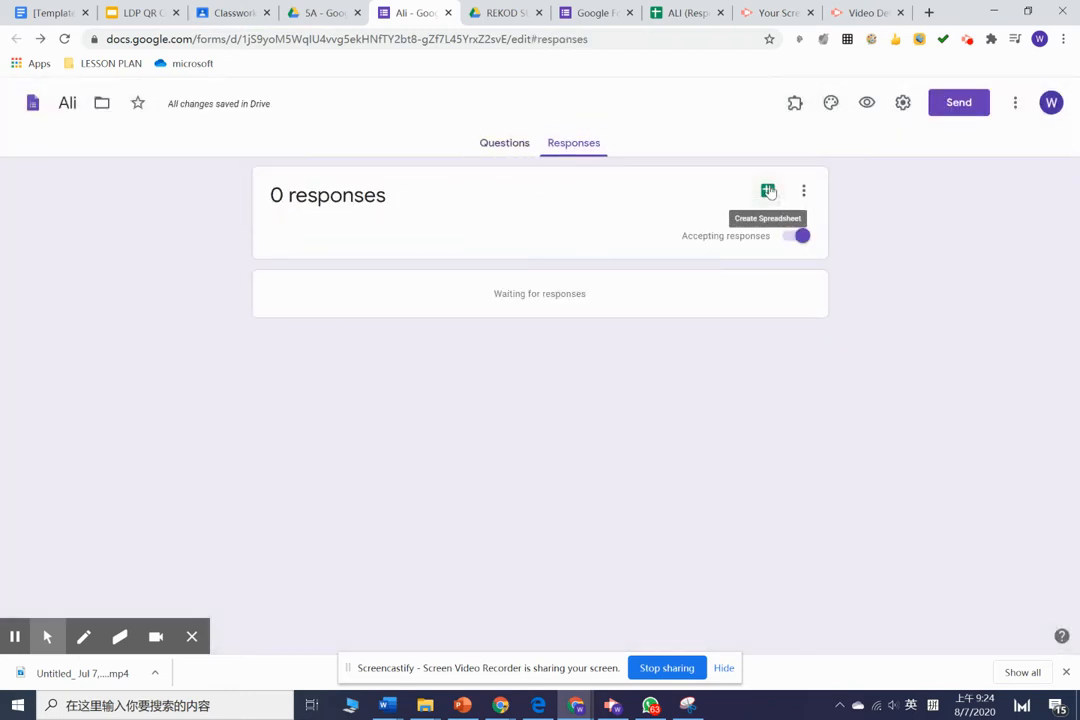
click(768, 190)
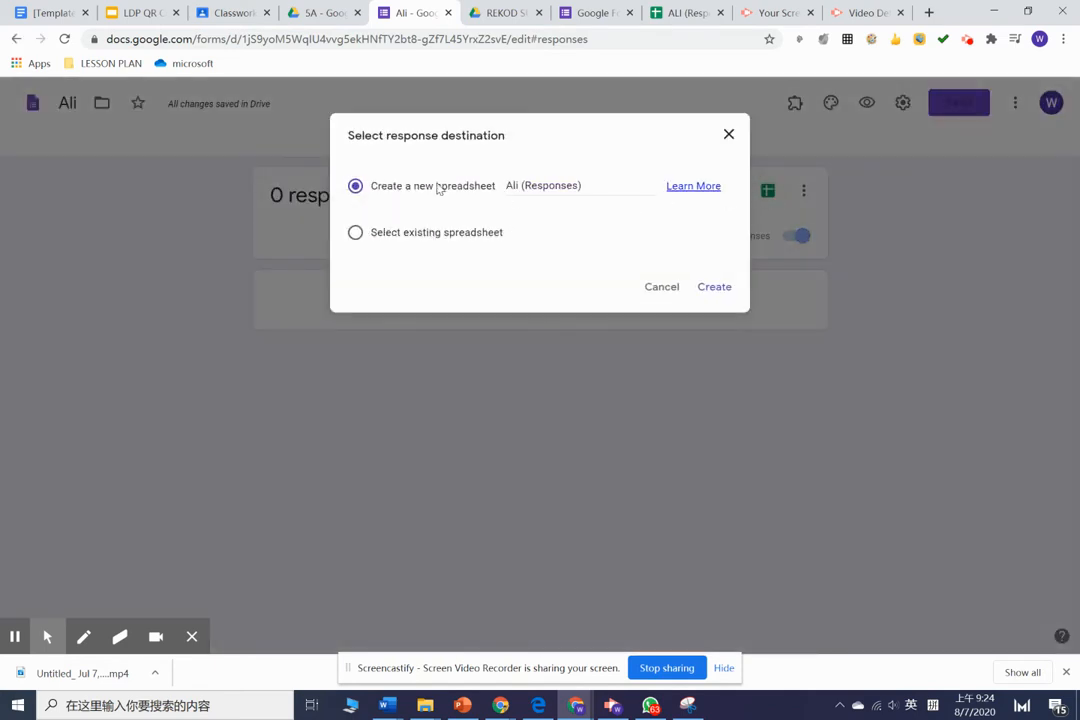
click(513, 185)
triple_click(549, 181)
text(suhu badan 5A)
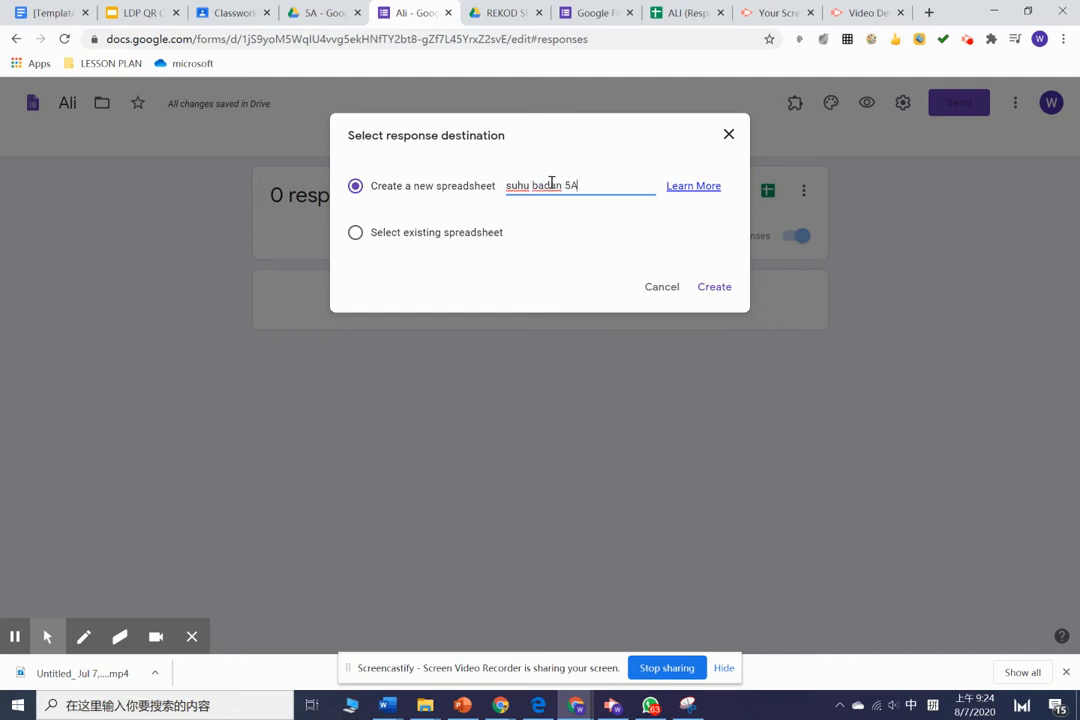
click(716, 289)
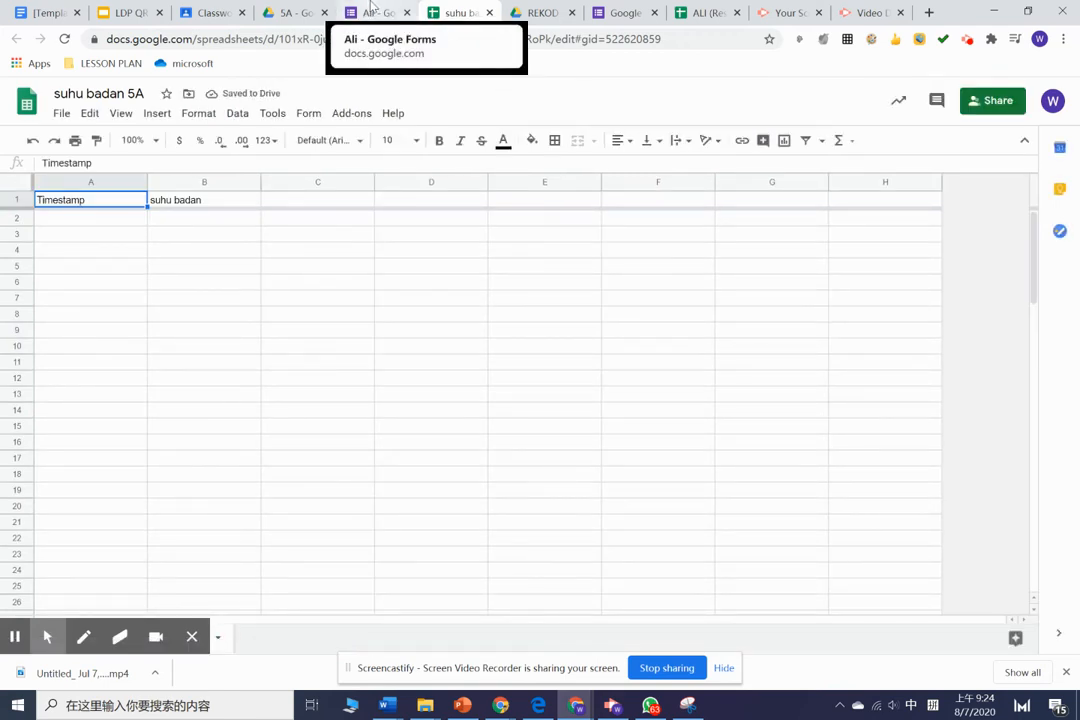
Preview the first student's form and submit a test response with a suhu badan value of 36
click(372, 8)
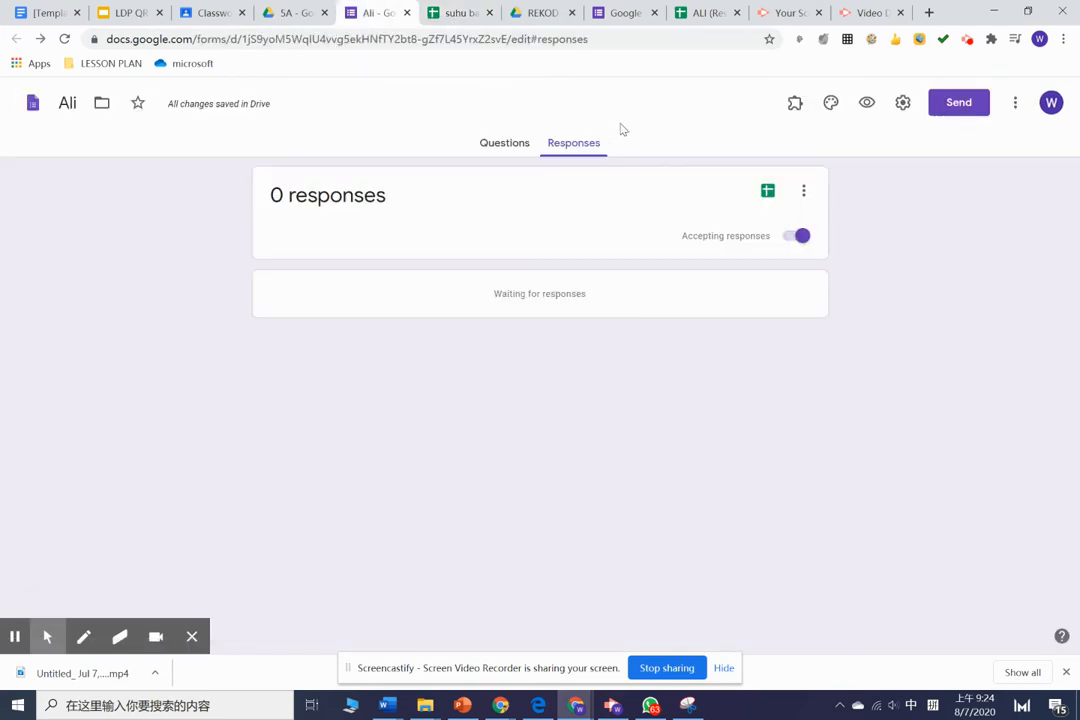
click(865, 101)
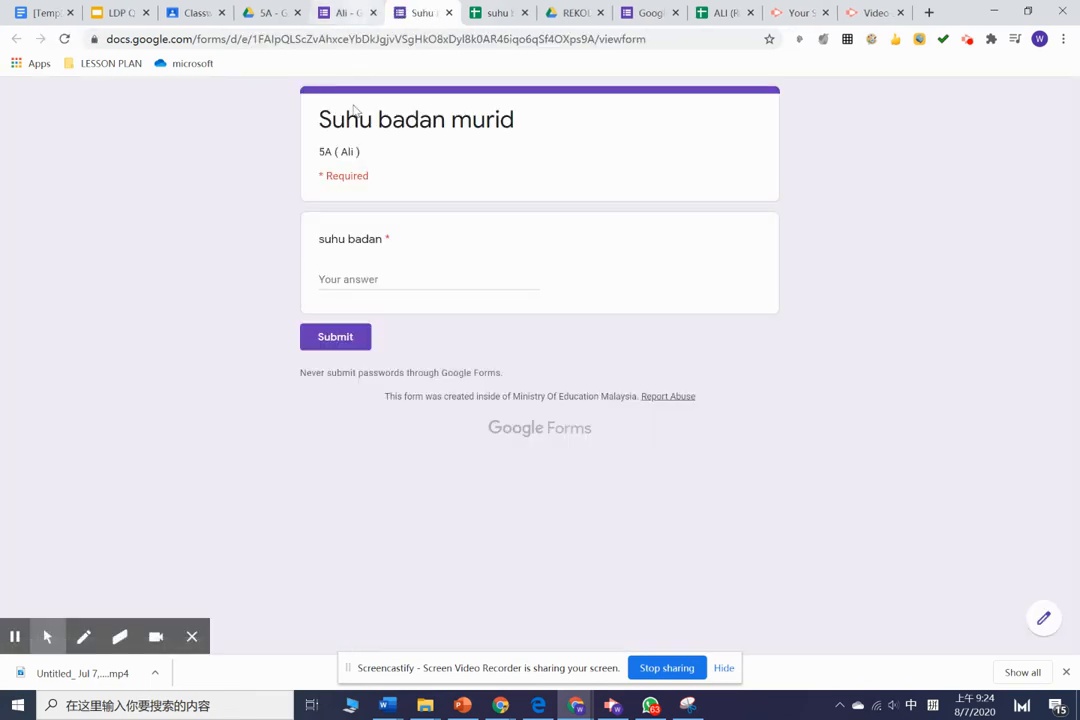
click(353, 276)
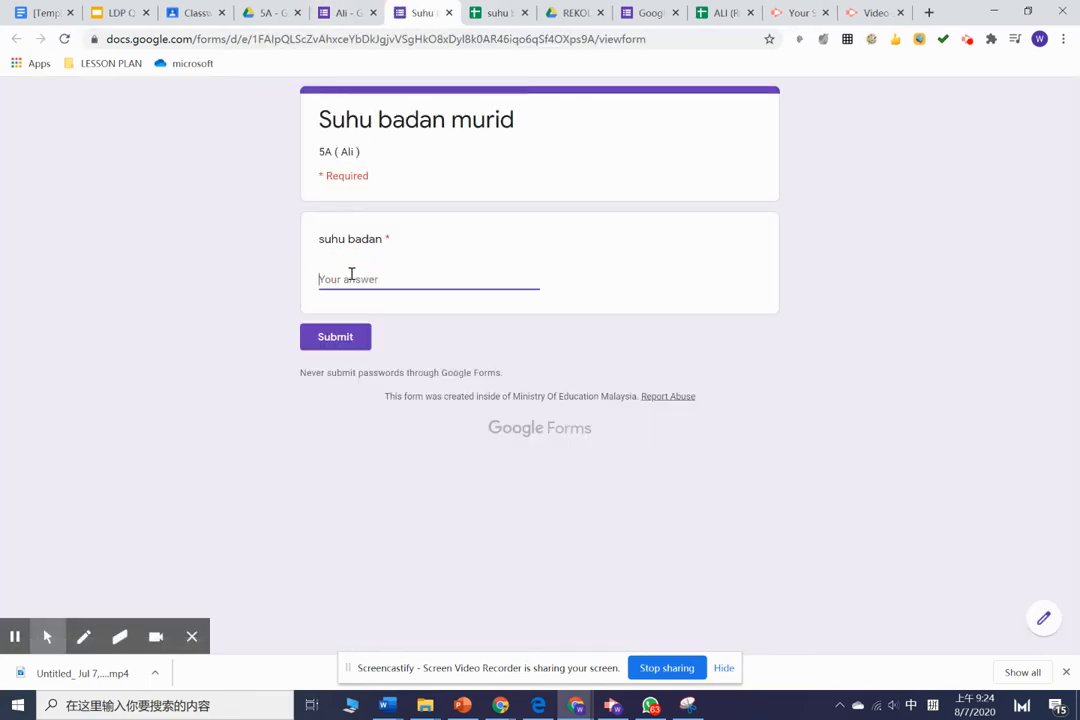
text(35)
key(BackSpace)
text(6)
click(333, 339)
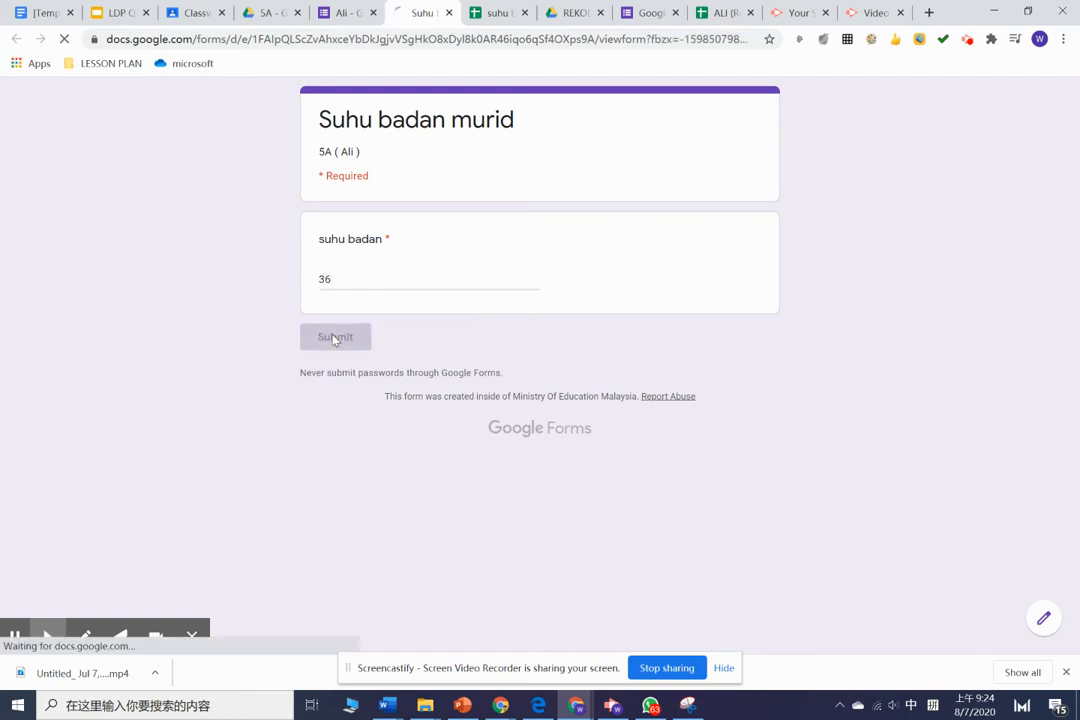
Examine how the submitted response is recorded in the suhu badan 5A spreadsheet and look through its rows
click(490, 12)
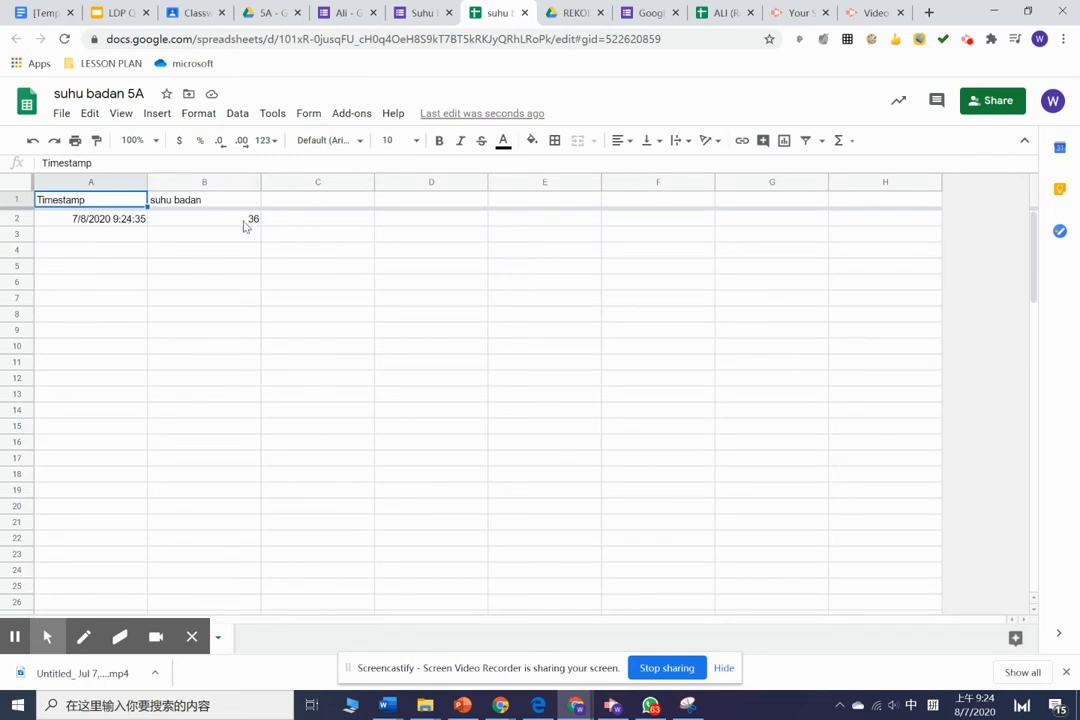
scroll(192, 222, down, 12)
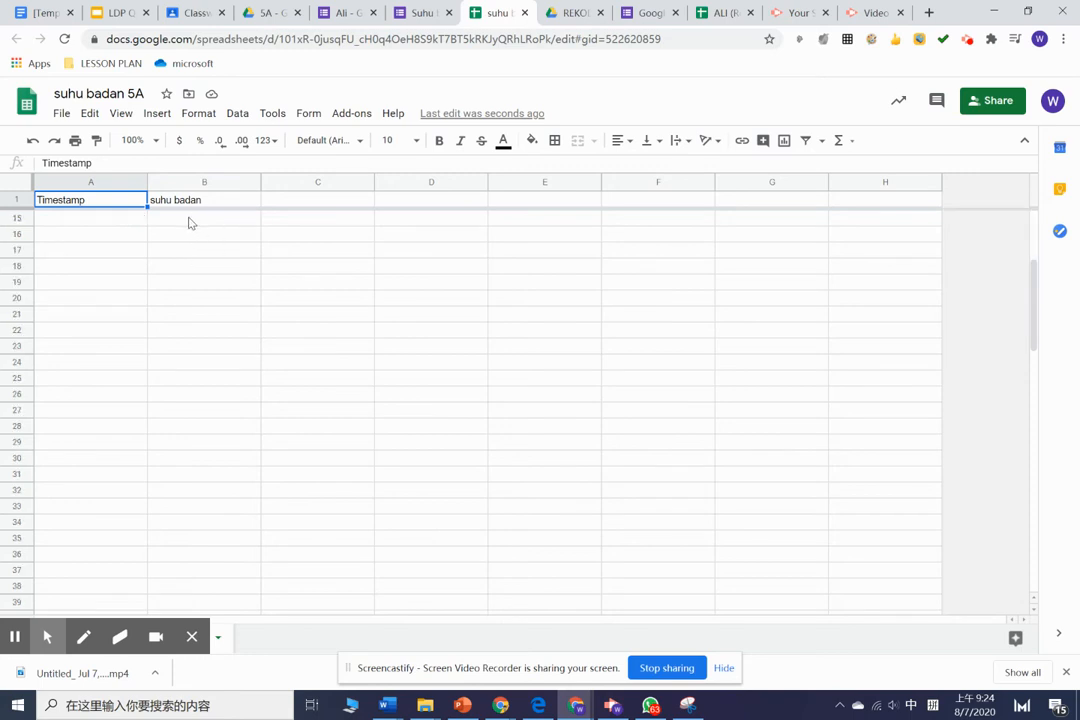
scroll(200, 239, up, 10)
scroll(264, 328, up, 3)
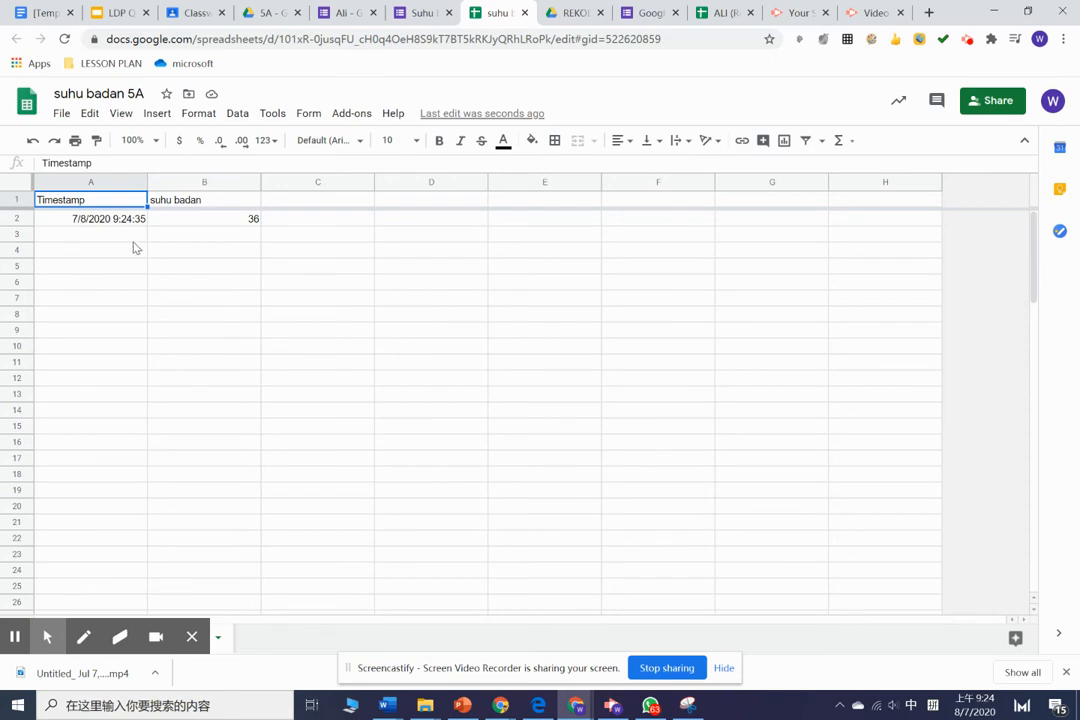
scroll(181, 270, down, 10)
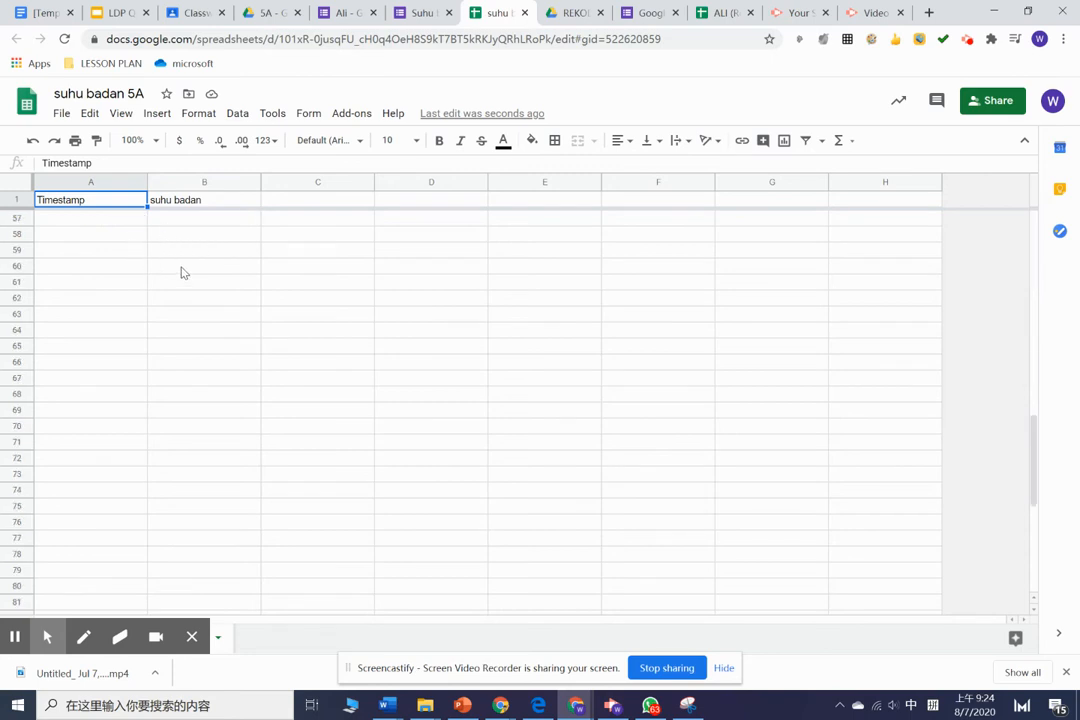
scroll(181, 270, up, 10)
scroll(180, 258, down, 10)
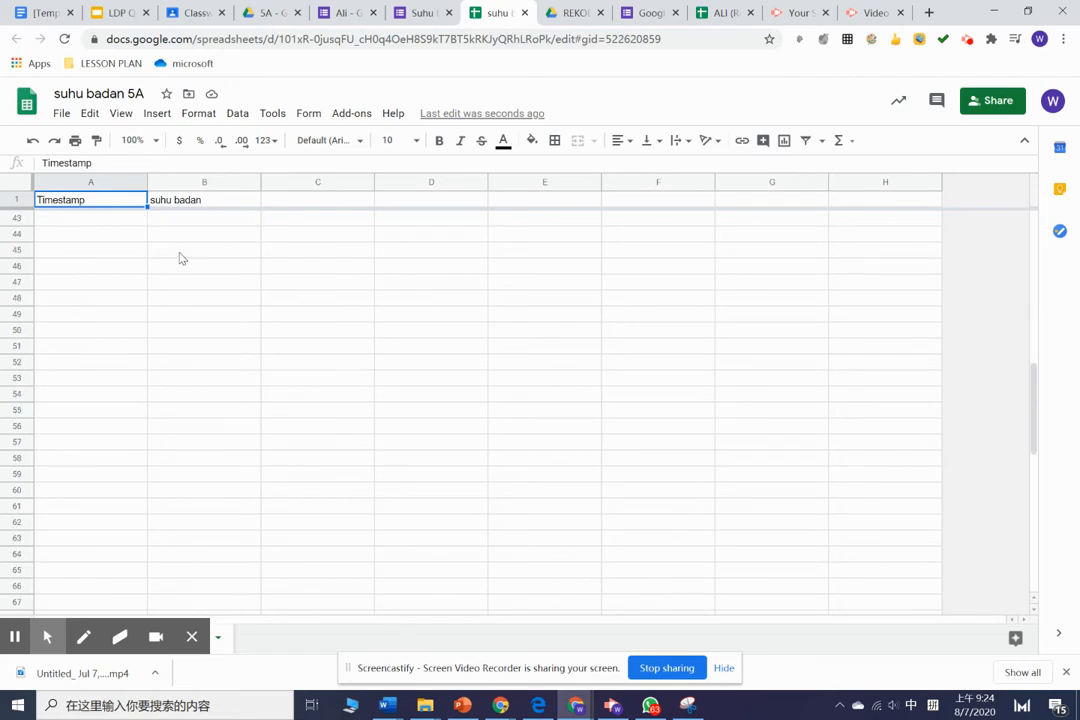
scroll(180, 258, up, 10)
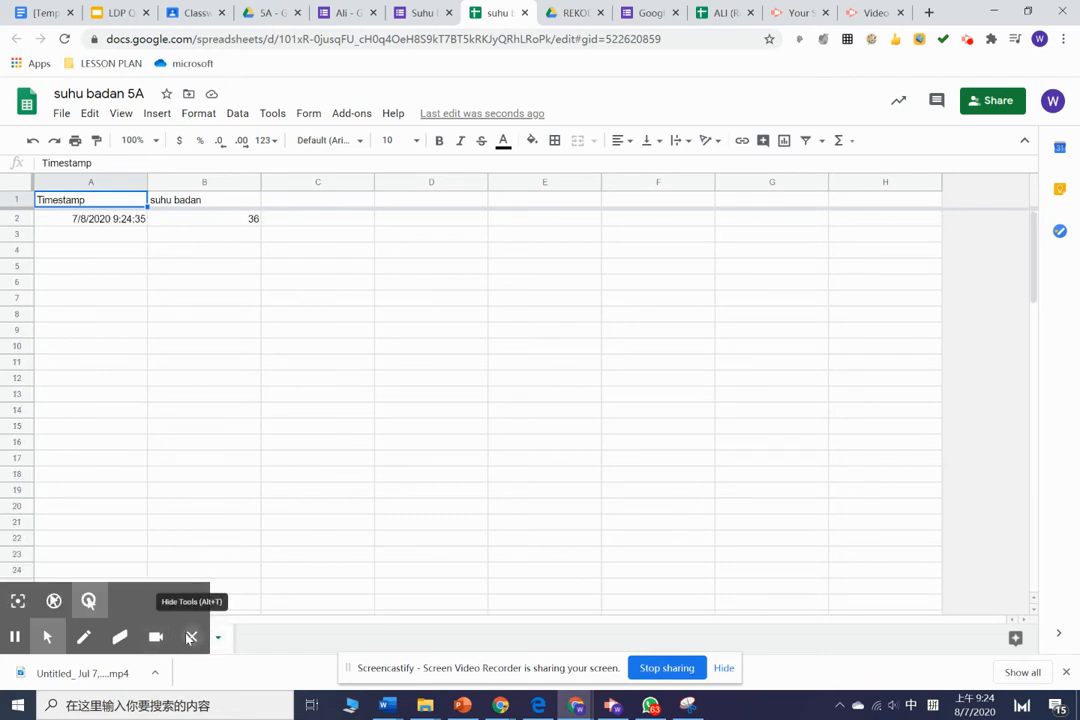
Rename the form responses sheet in suhu badan 5A with the first student's name
click(189, 637)
right_click(158, 642)
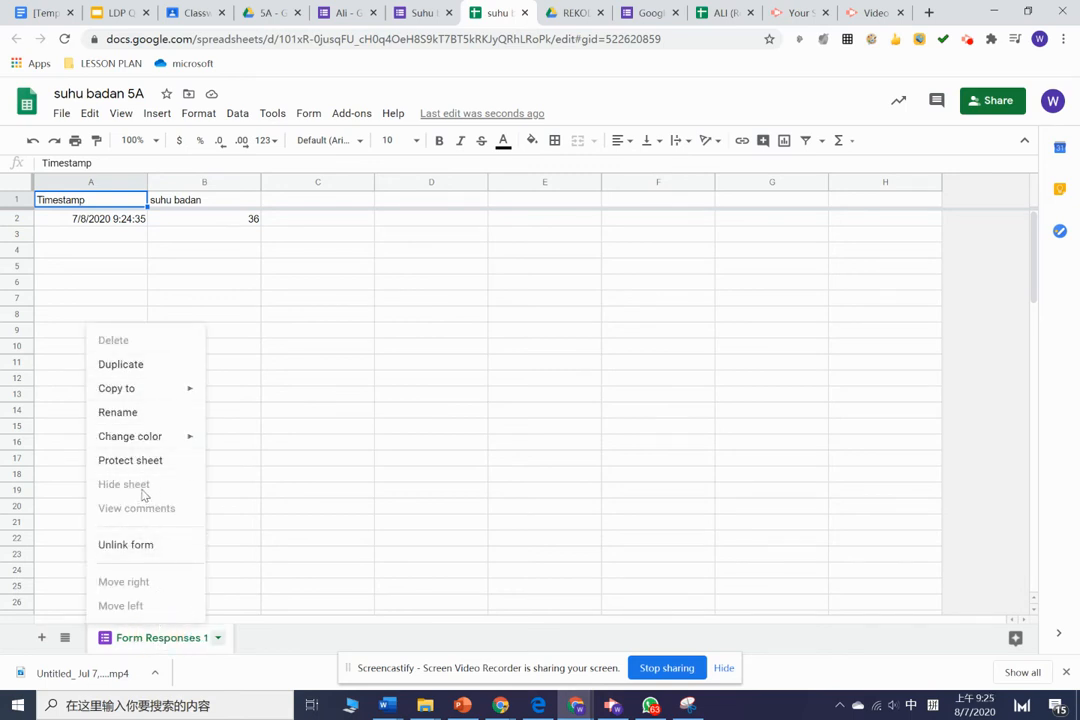
click(139, 413)
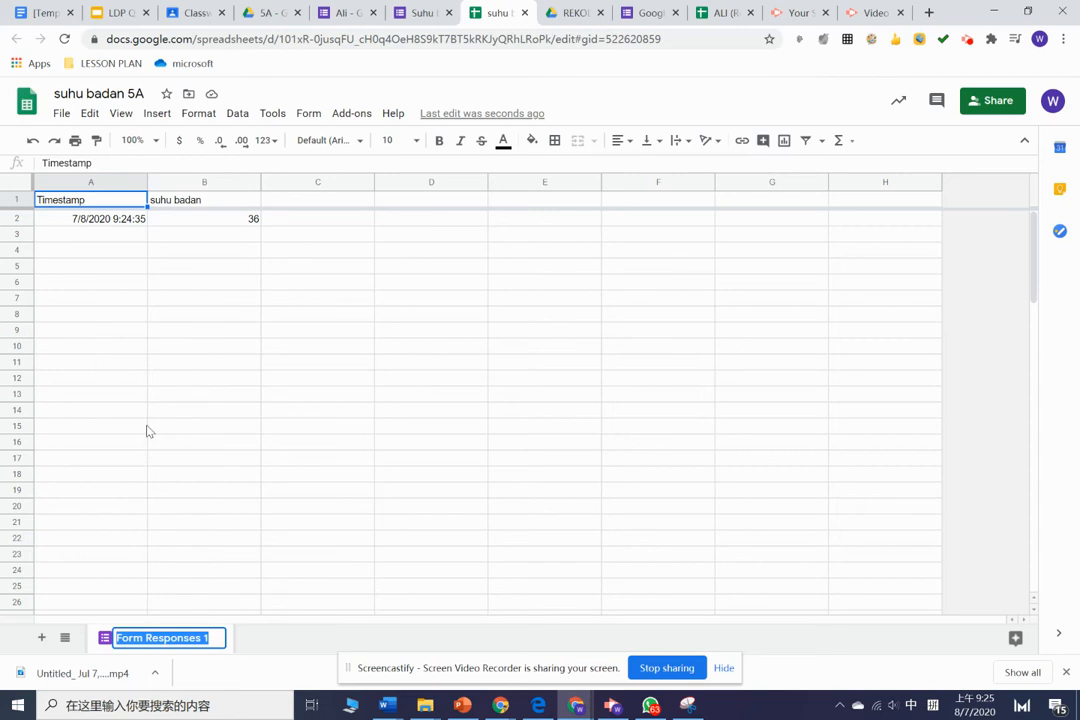
text(Ali)
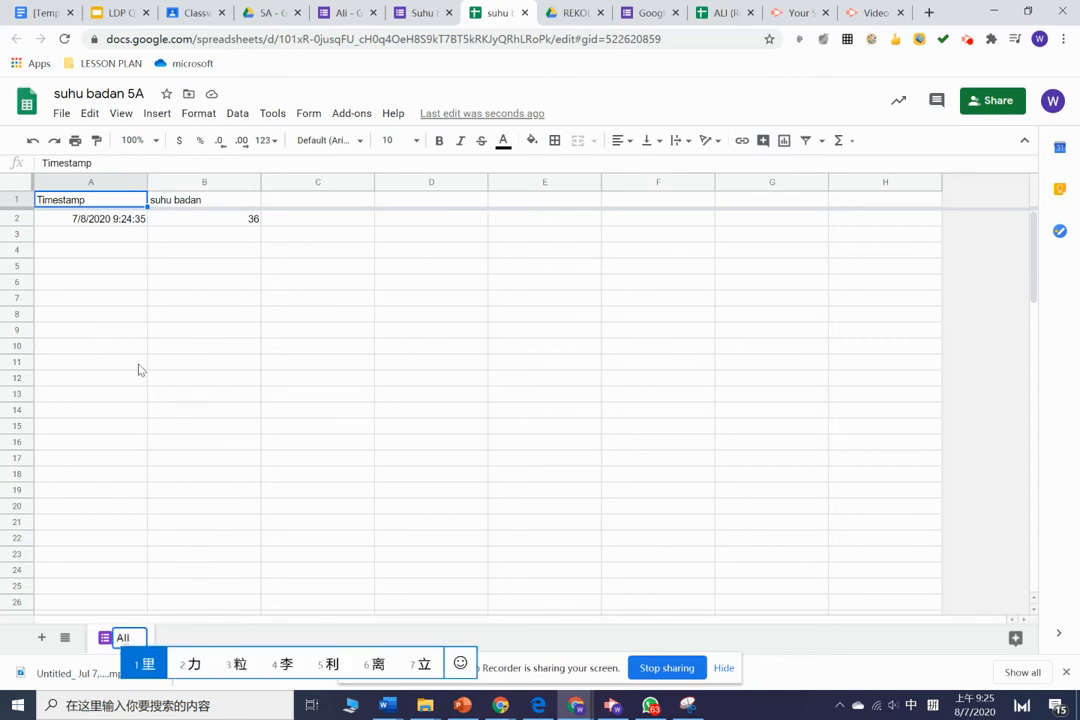
key(shift)
key(Return)
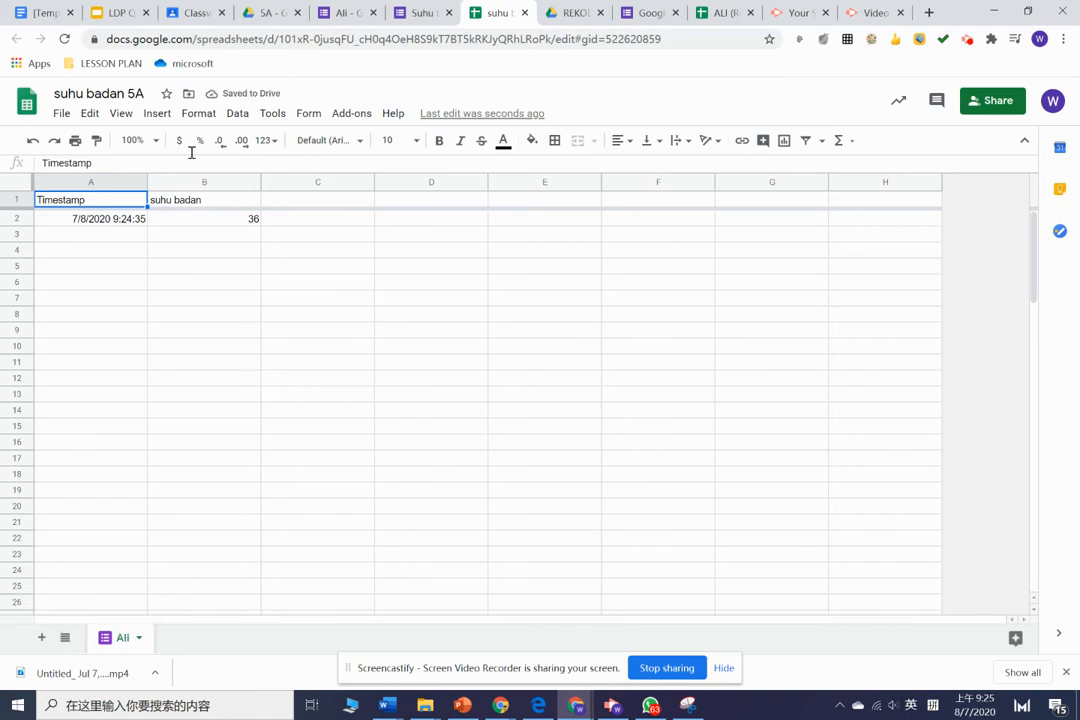
Close the submitted form preview and the editor of the first student's form
click(426, 5)
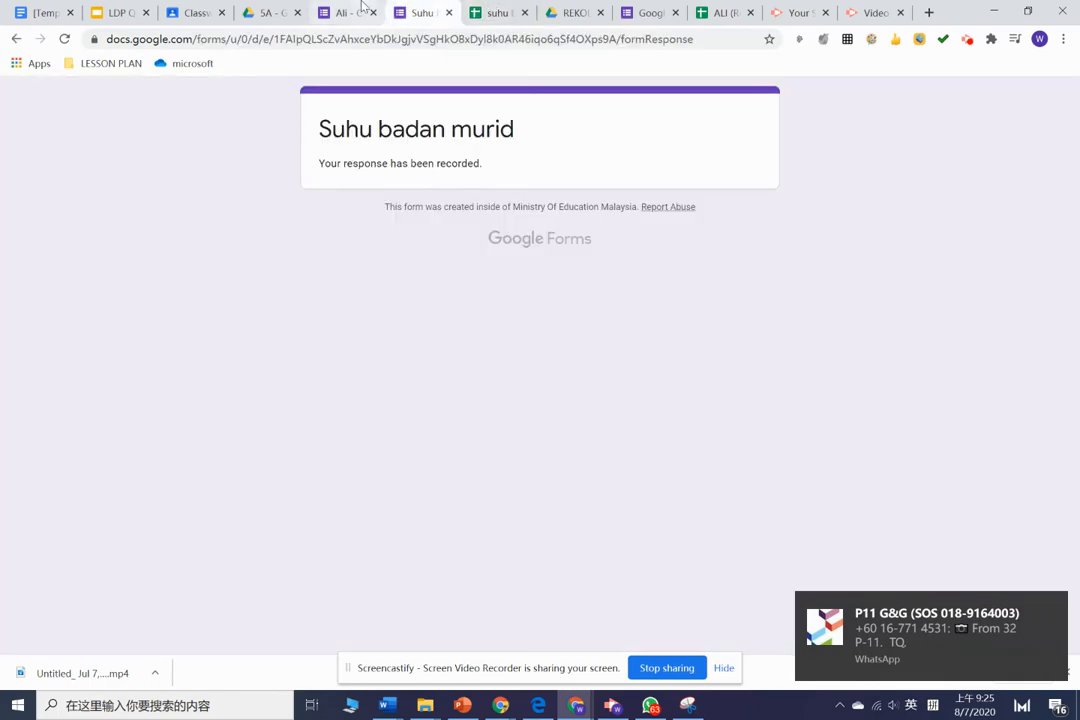
click(355, 12)
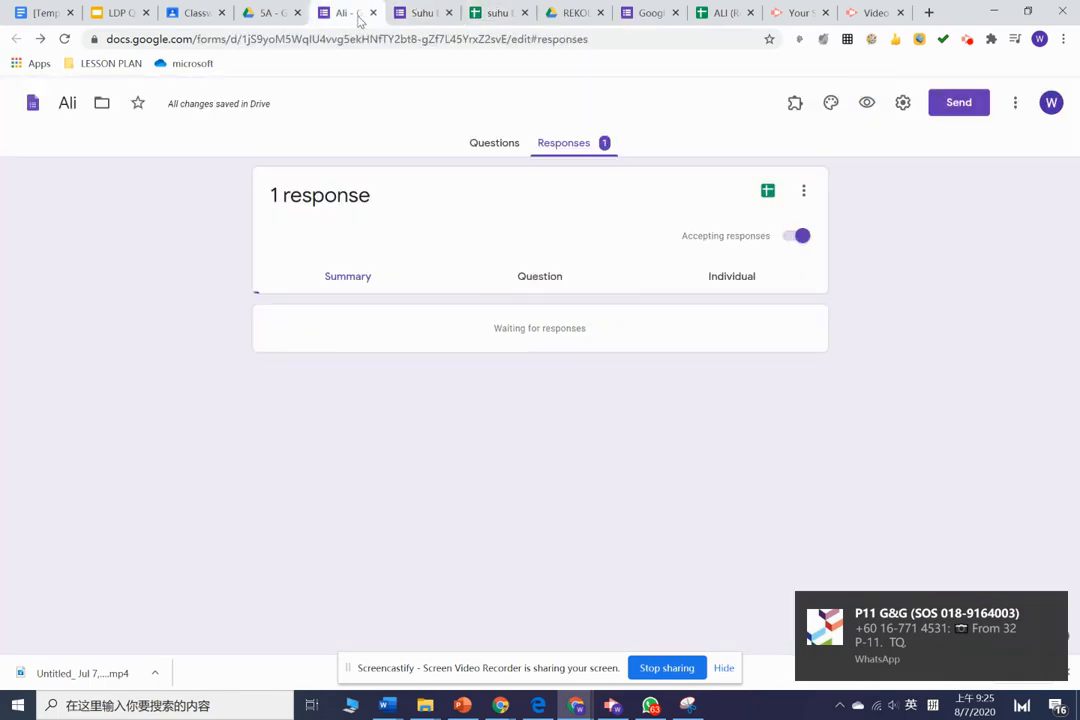
click(420, 12)
click(449, 13)
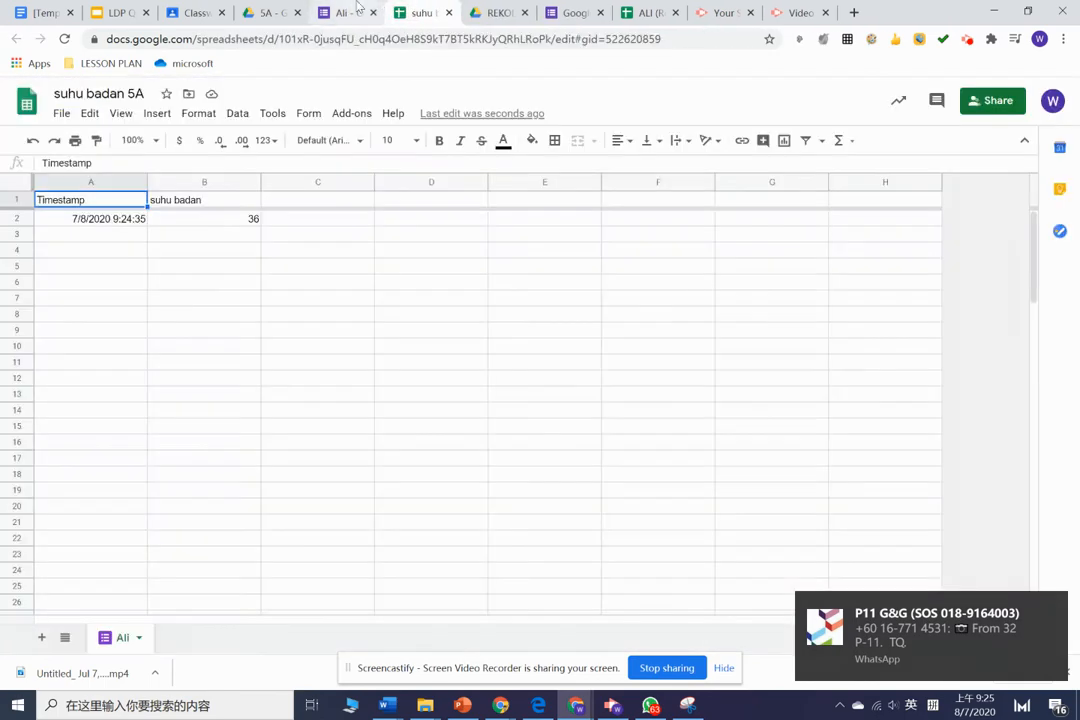
click(355, 12)
click(290, 12)
click(380, 12)
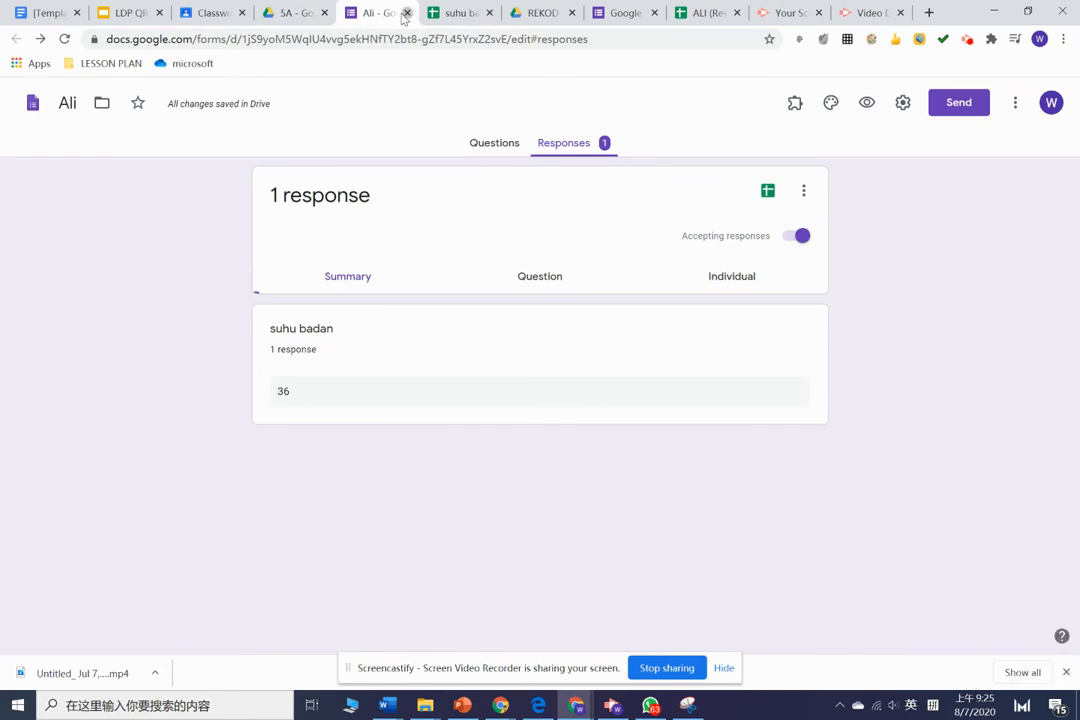
click(407, 13)
Open the suhu badan 5A spreadsheet from the 5A folder to view it, and return to the folder
click(293, 17)
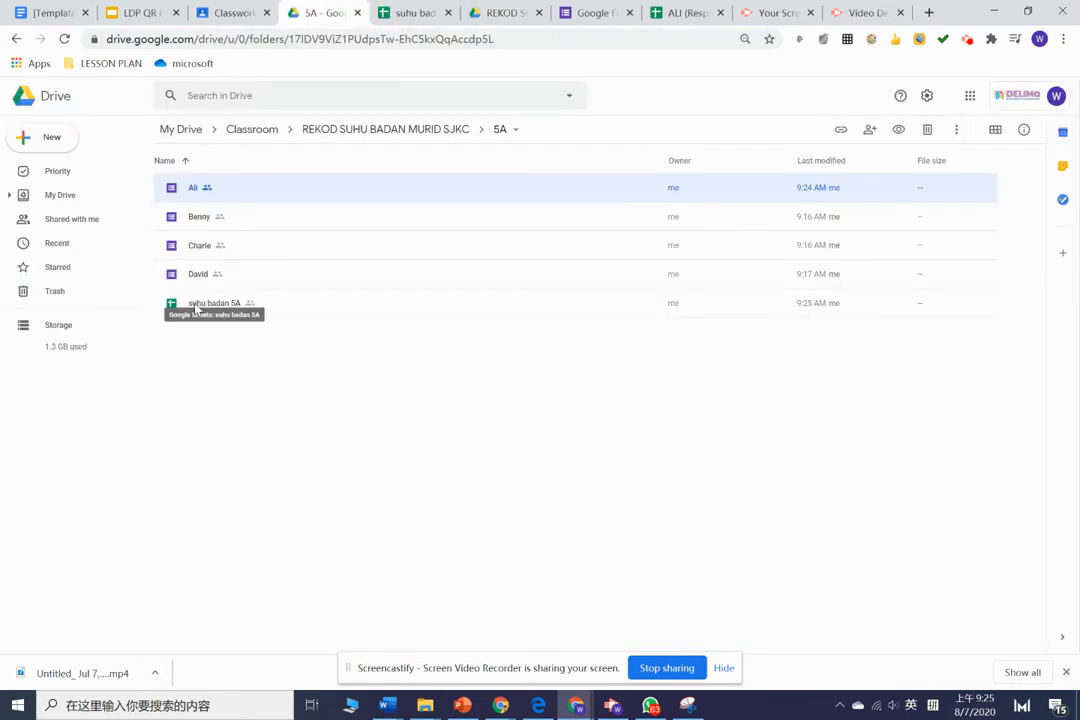
double_click(315, 308)
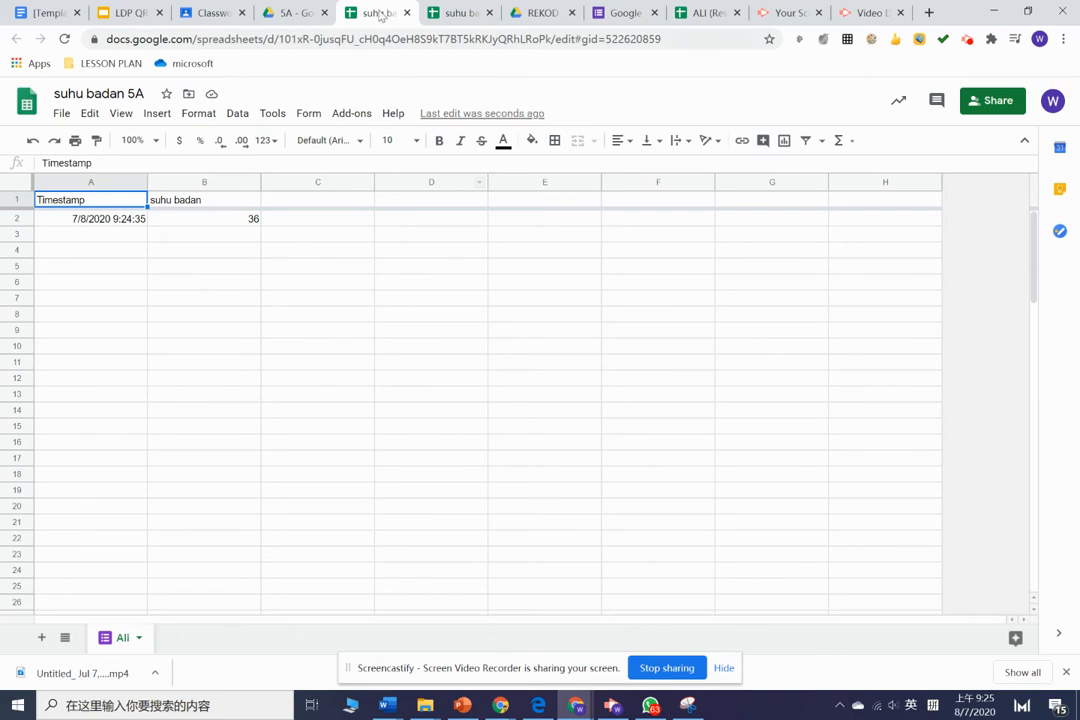
click(314, 12)
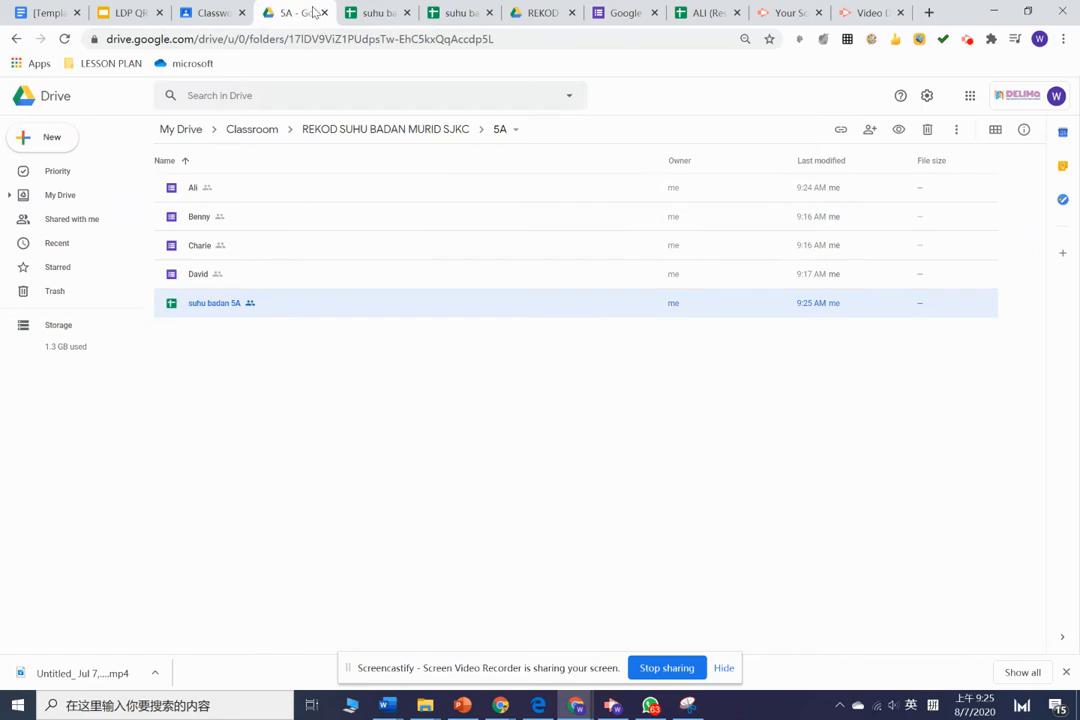
Open the second student's form from the 5A folder and disable its link to submit another response
click(255, 218)
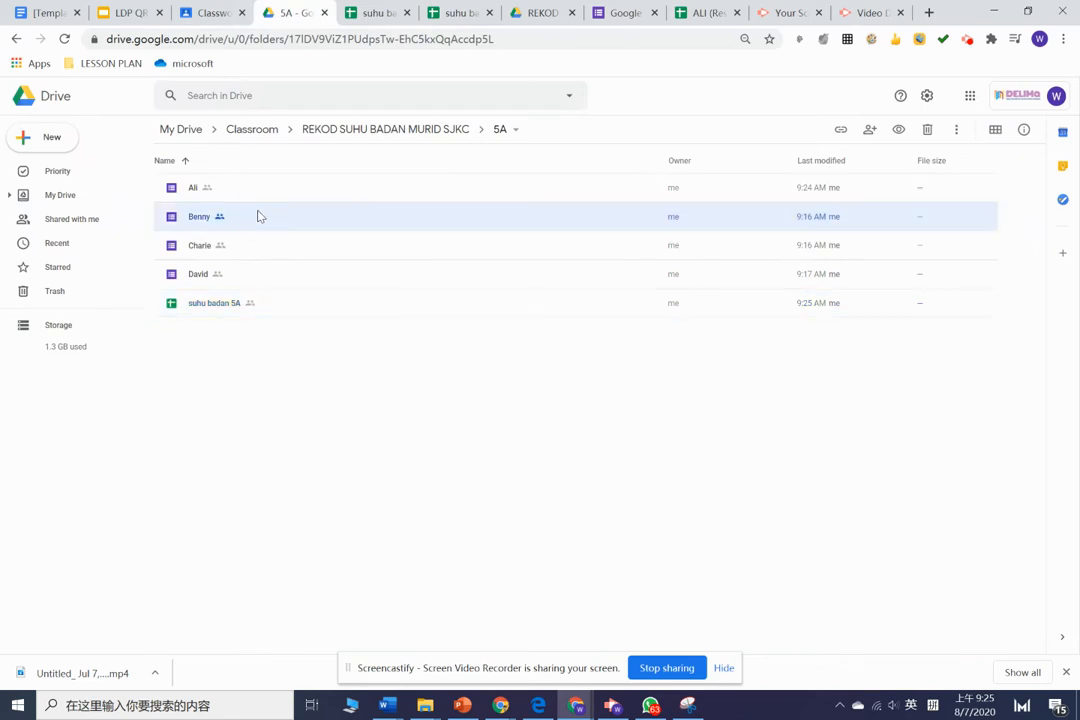
double_click(258, 215)
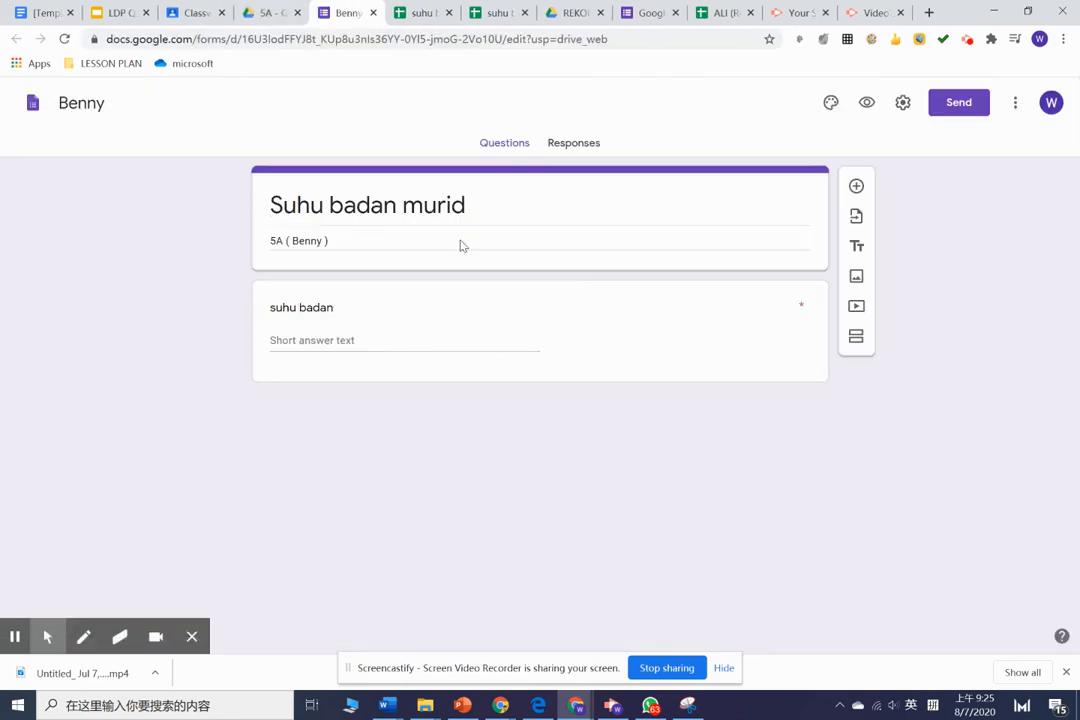
click(901, 102)
click(569, 180)
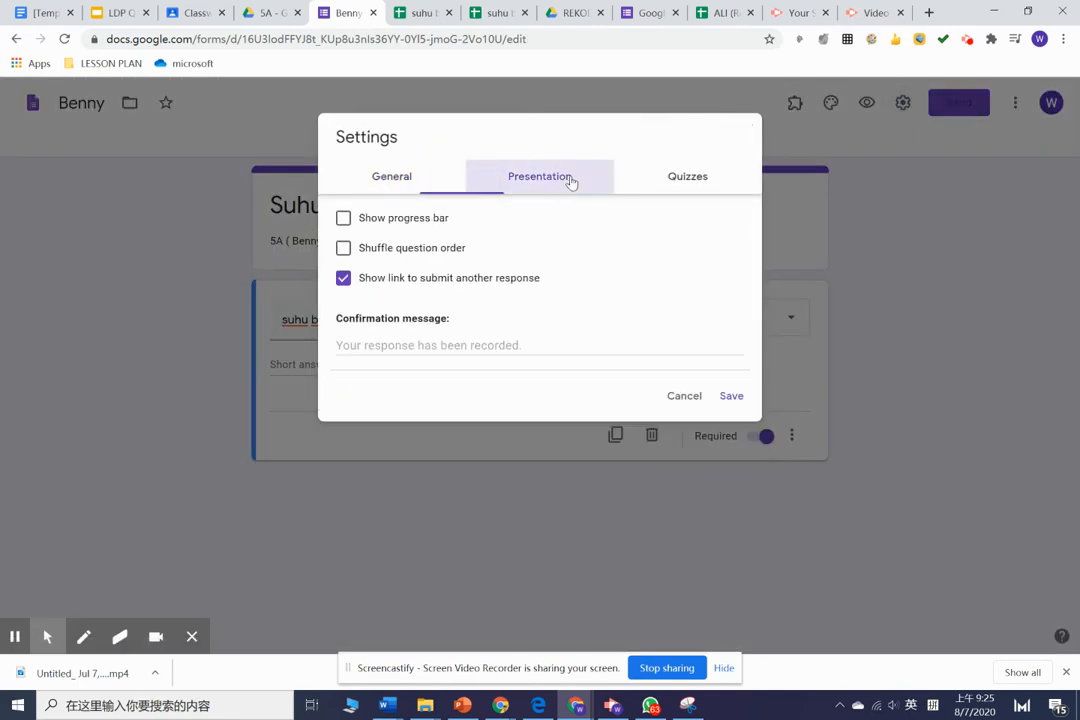
click(441, 282)
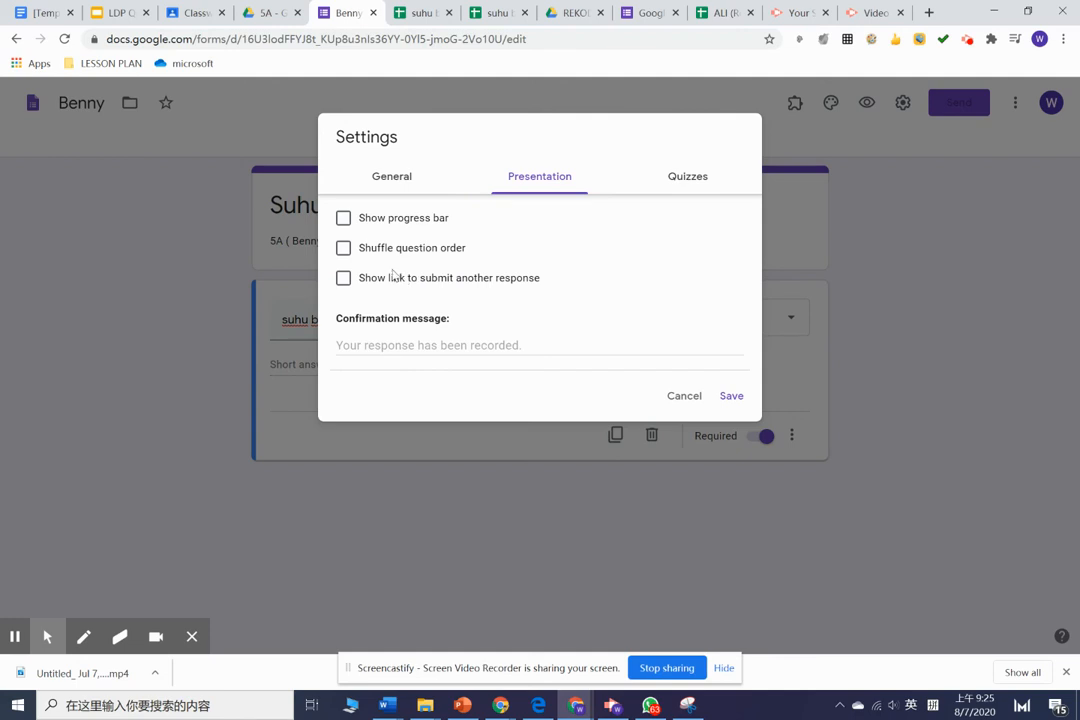
click(732, 395)
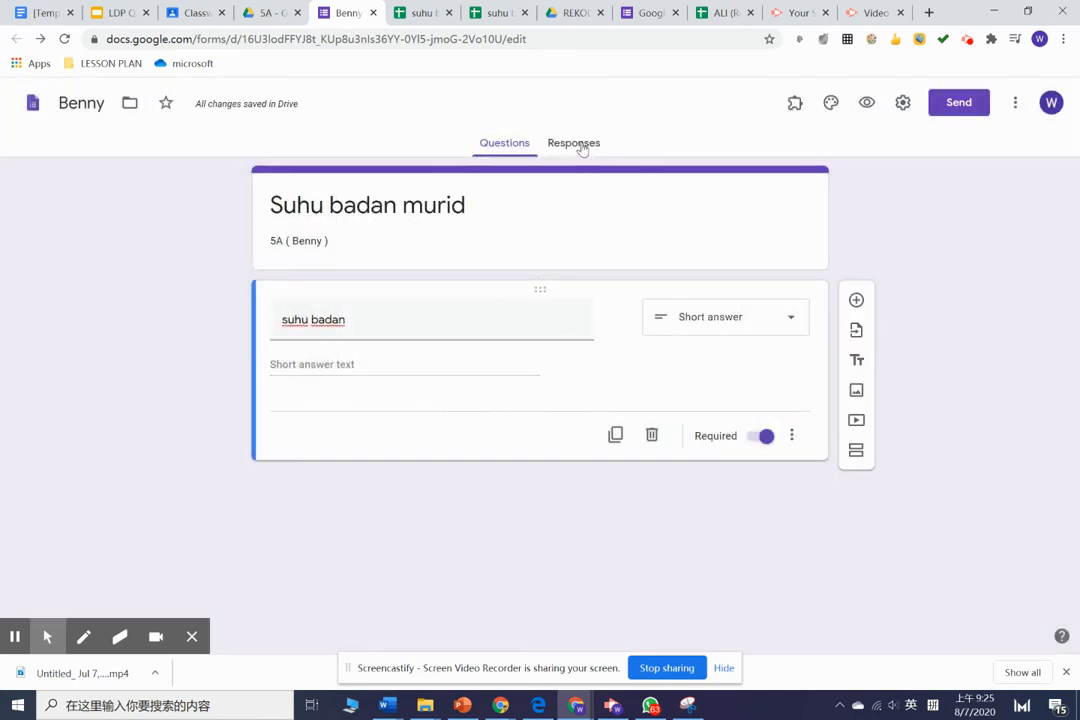
Link the second student's form responses to the existing suhu badan 5A spreadsheet
click(582, 147)
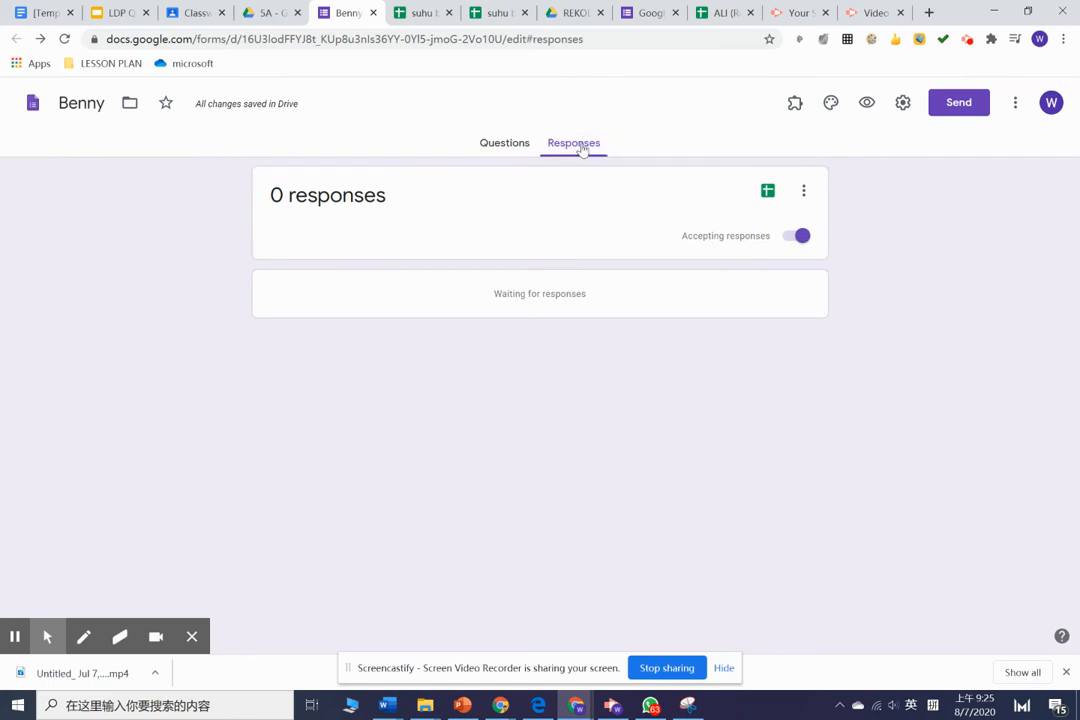
click(767, 191)
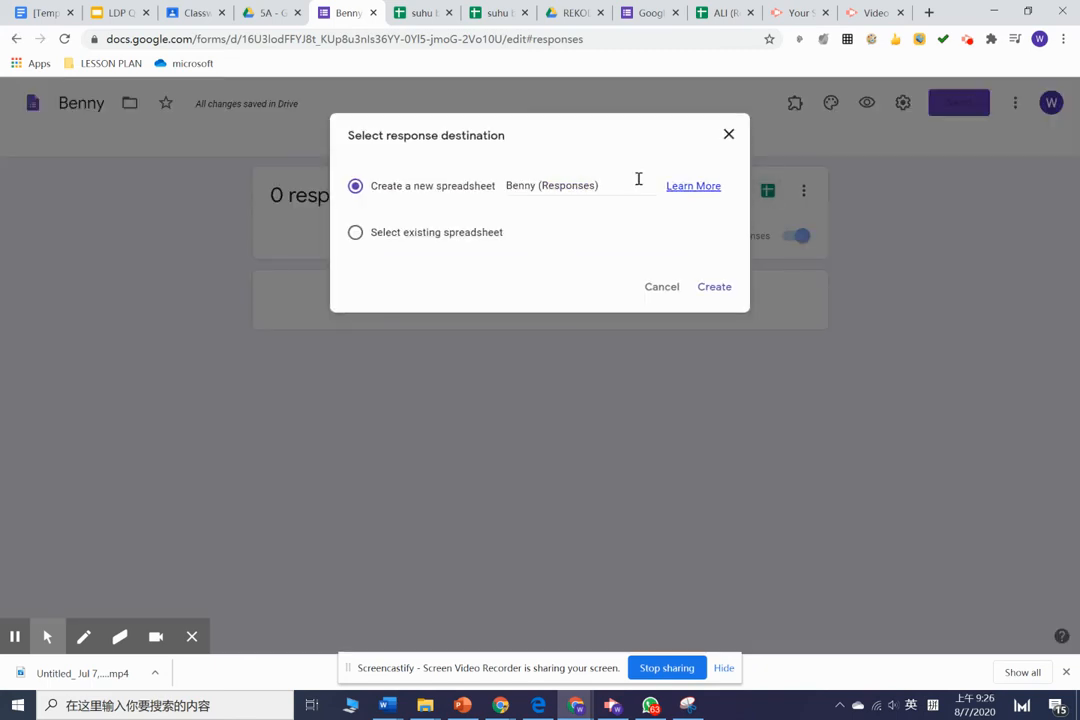
click(480, 236)
click(713, 290)
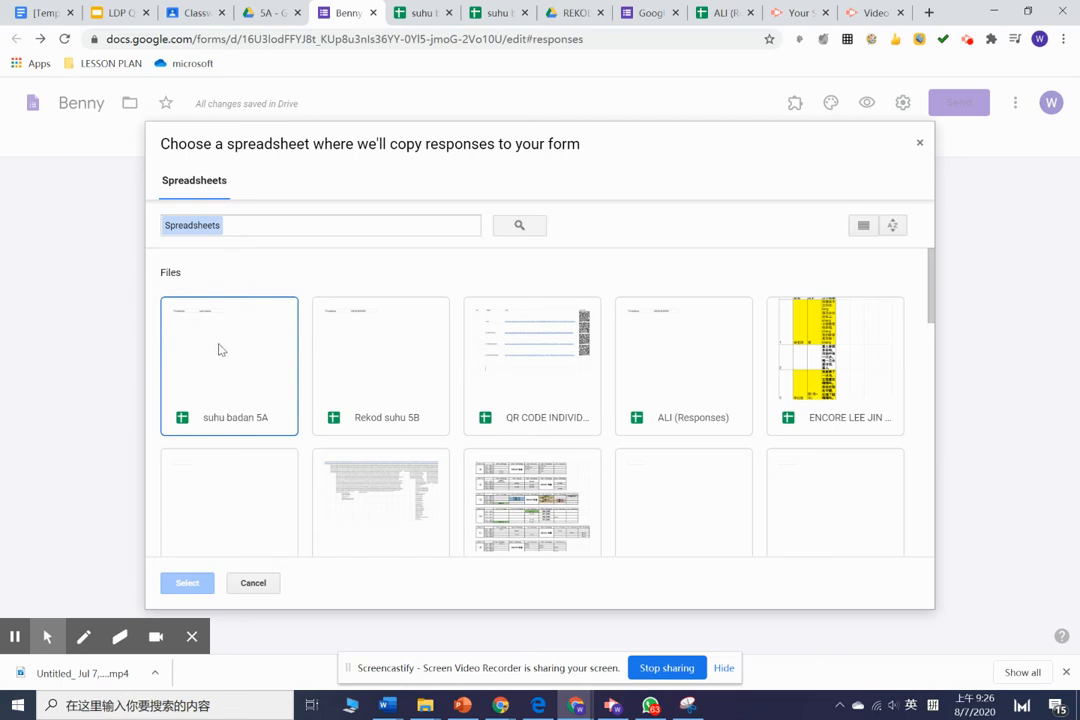
double_click(221, 349)
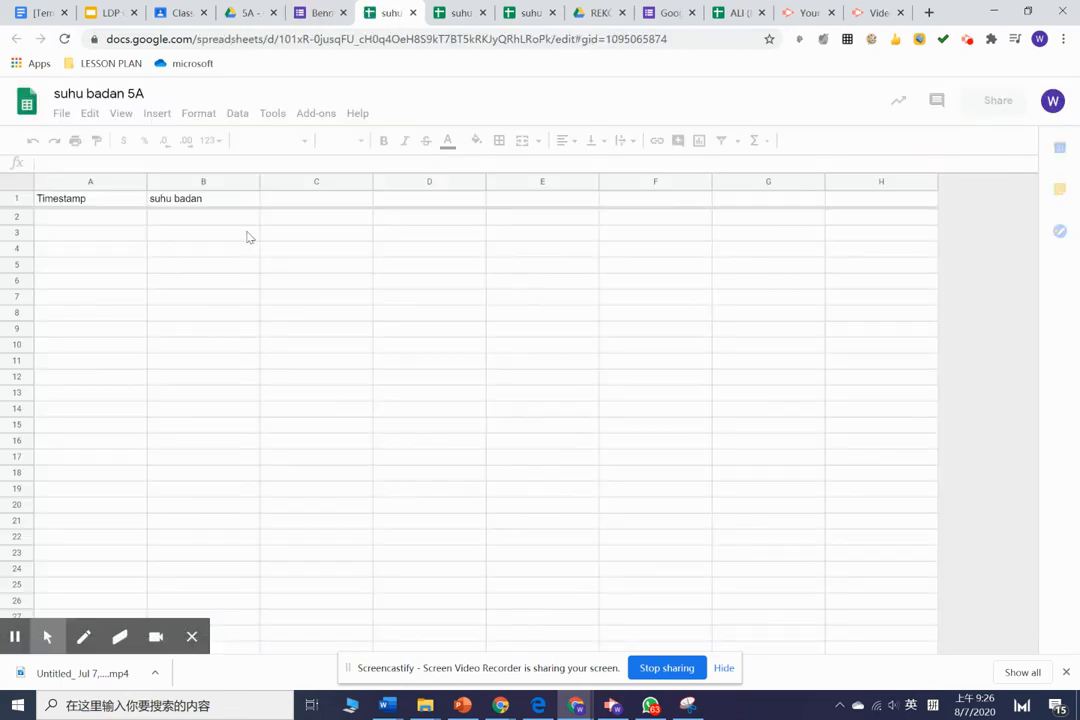
Rename the new form responses sheet in suhu badan 5A with the second student's name
scroll(282, 395, down, 3)
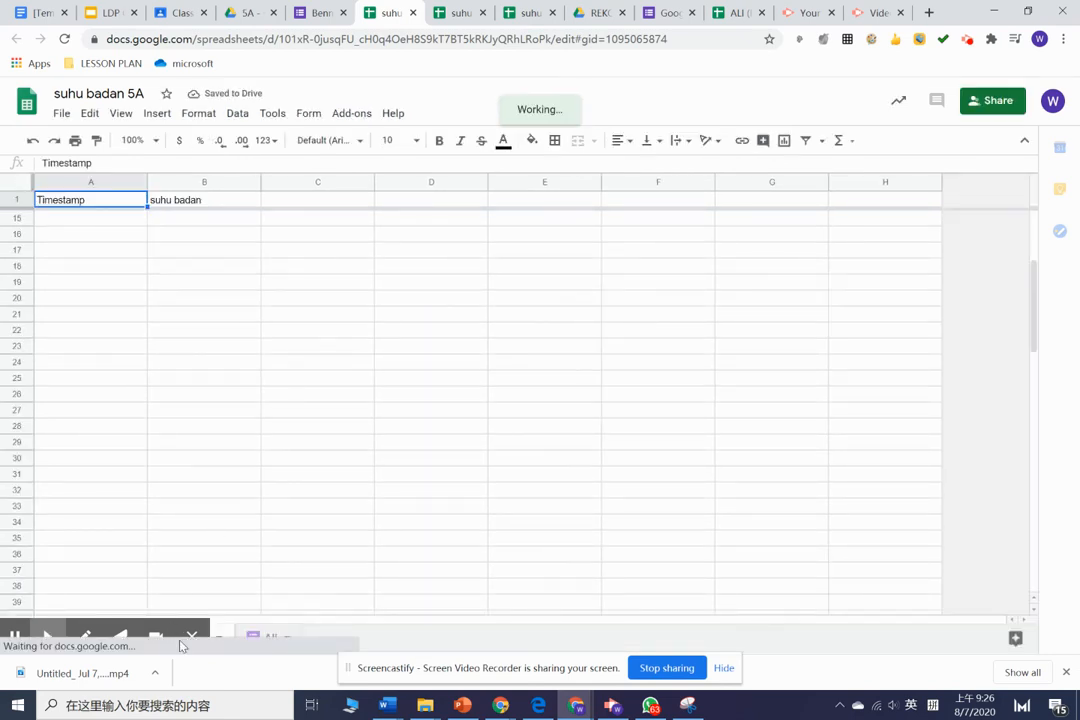
click(195, 645)
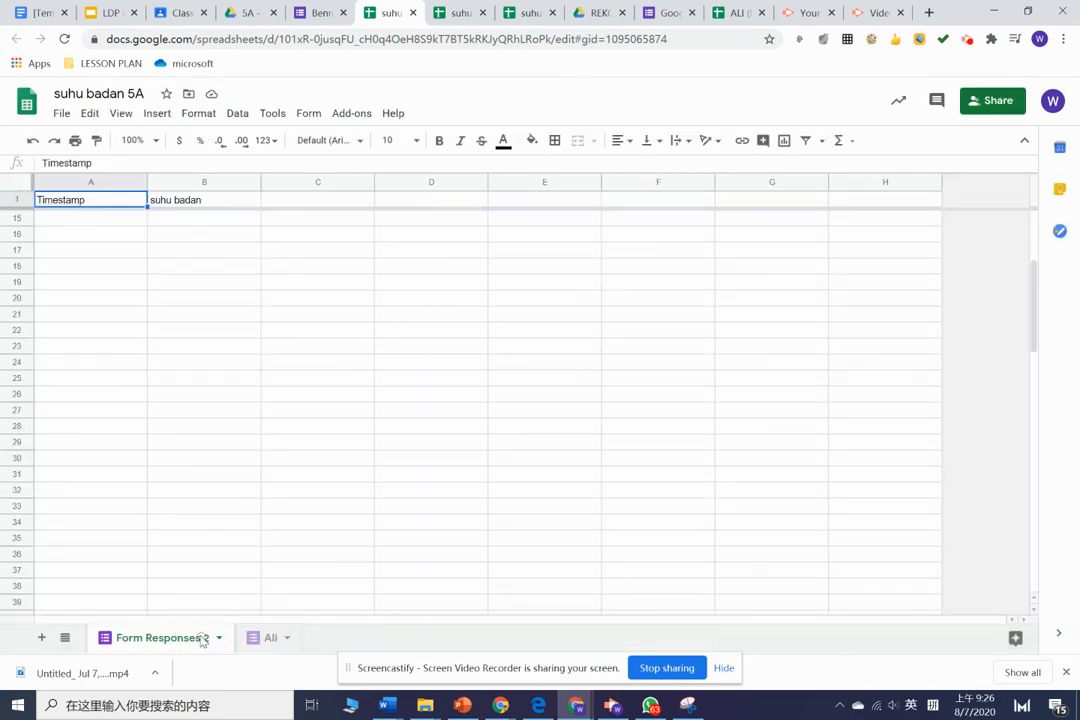
right_click(196, 642)
click(128, 413)
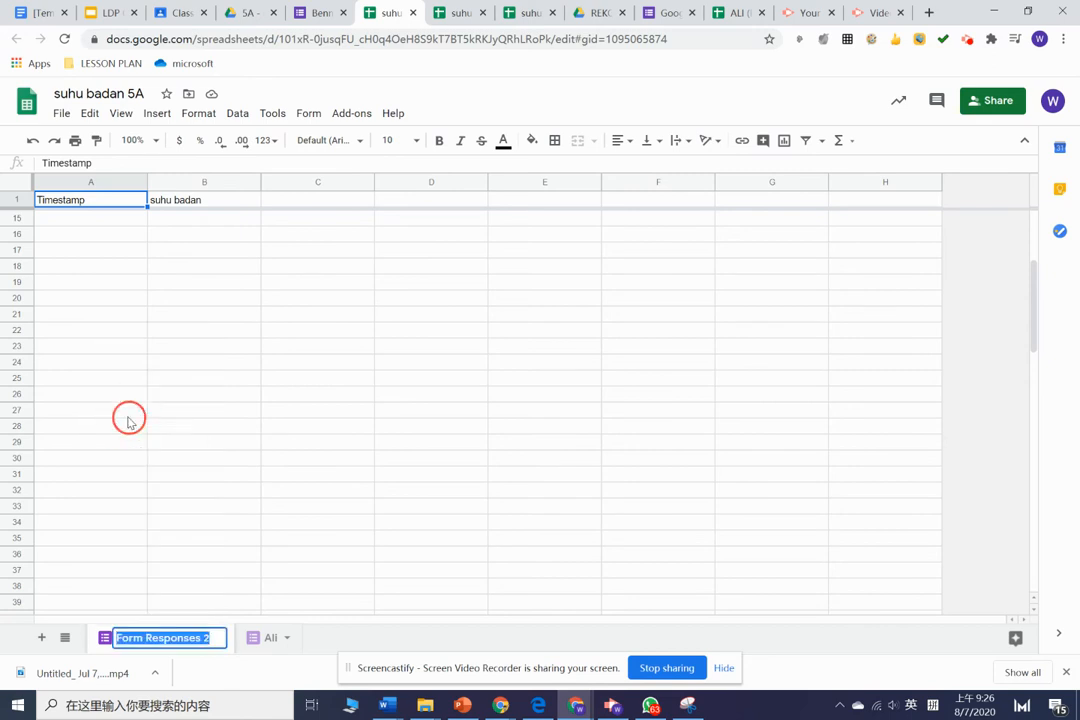
text(Benny)
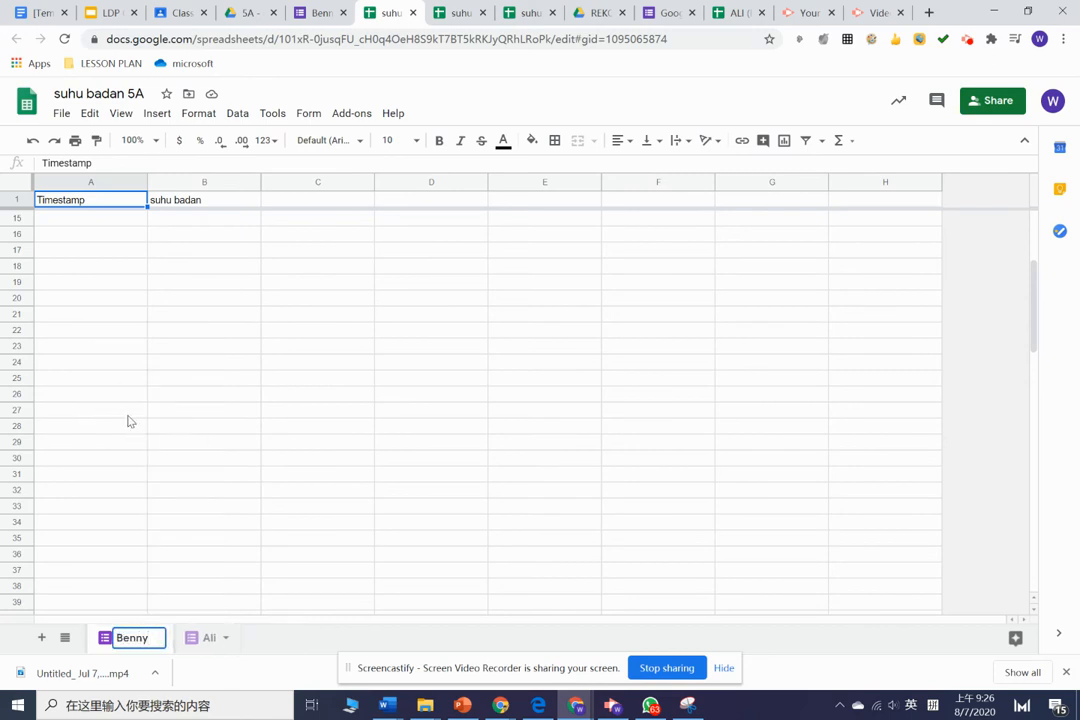
click(136, 420)
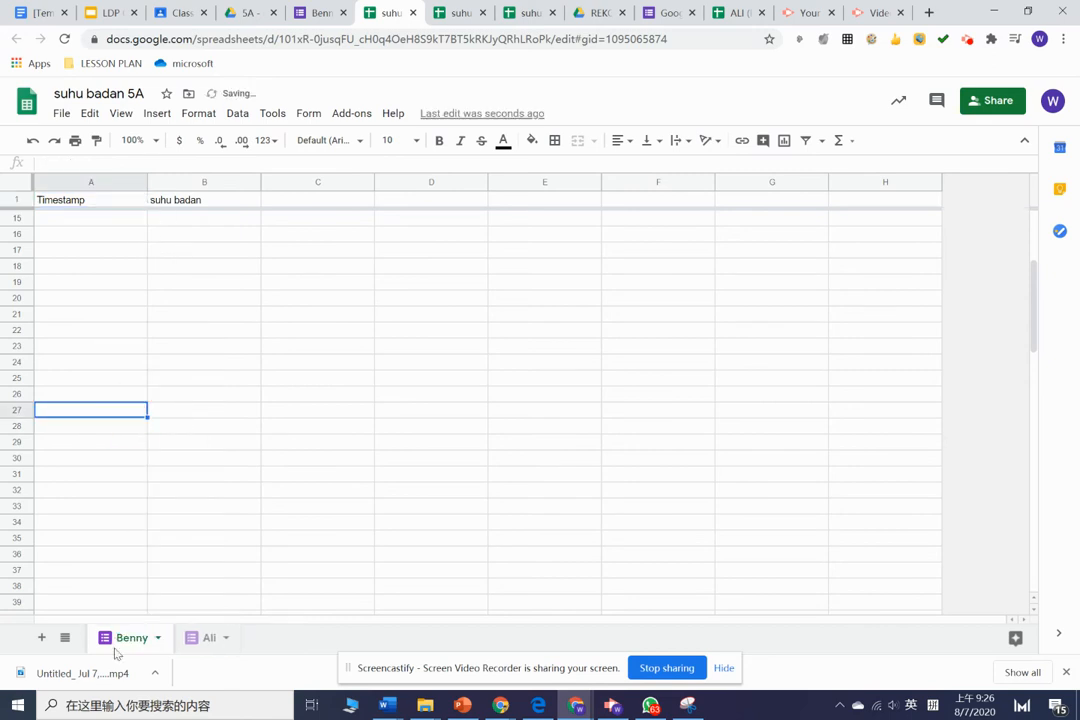
click(195, 640)
click(138, 640)
Preview the second student's form and submit a test response with a suhu badan of 37.3
click(305, 12)
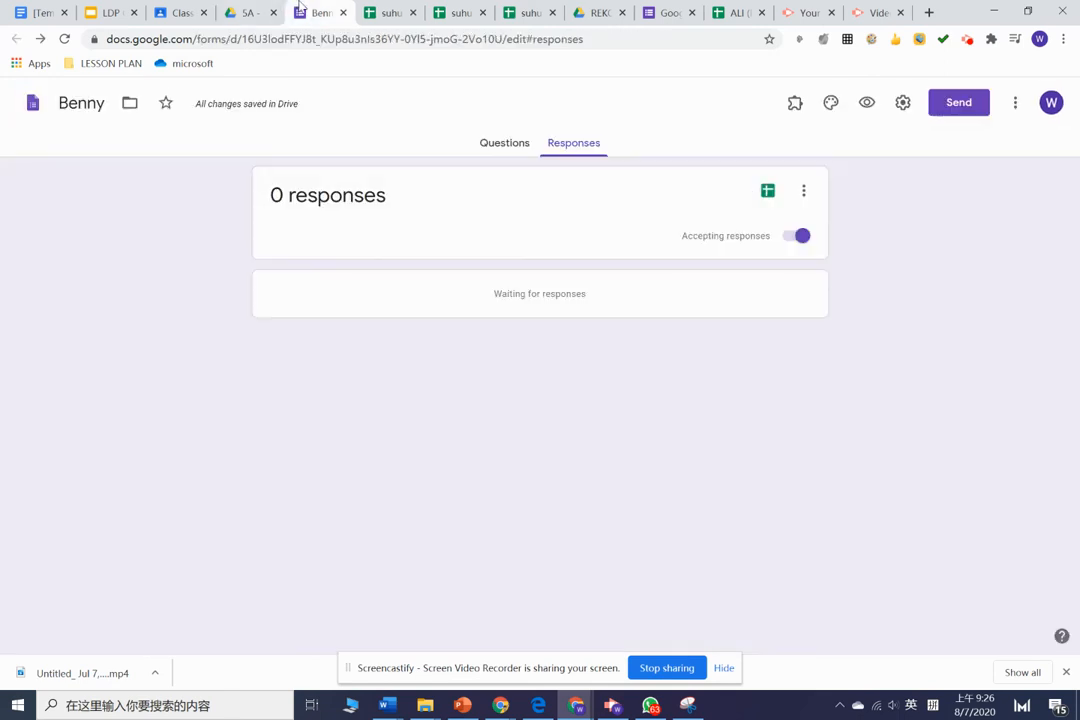
click(866, 102)
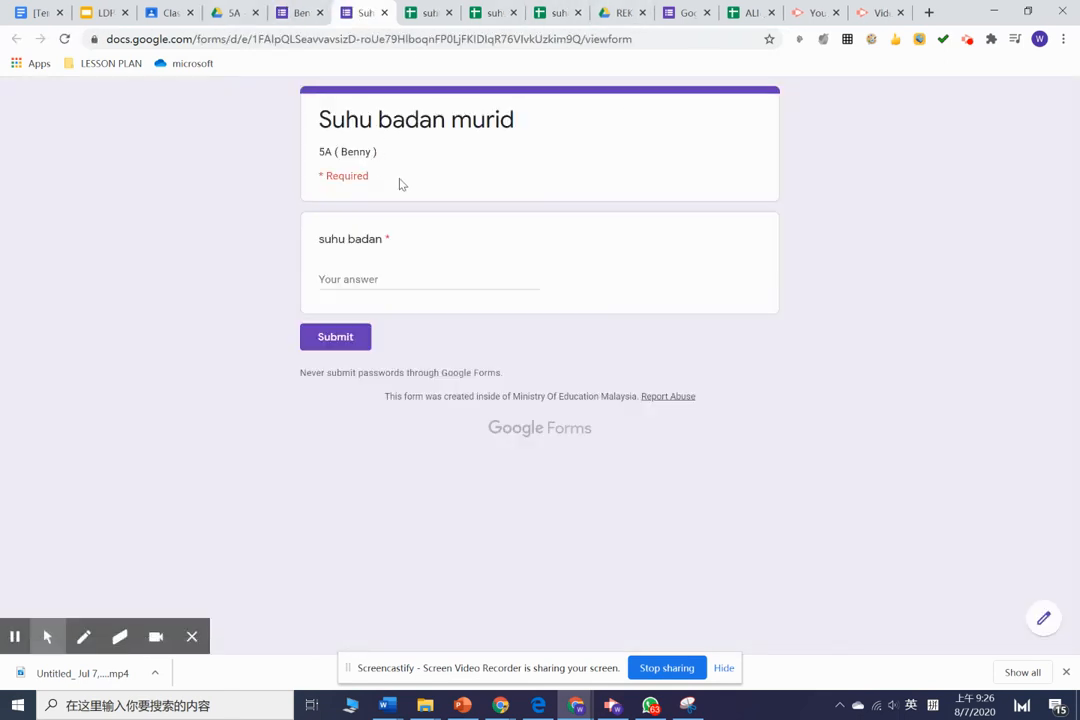
click(354, 284)
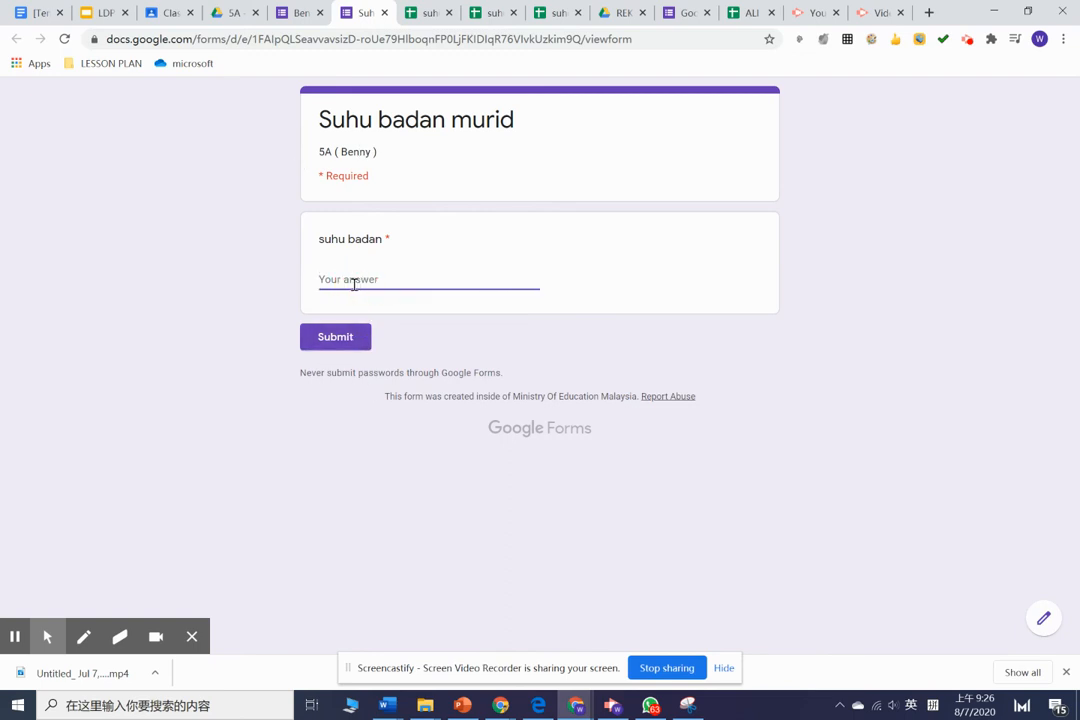
text(37.3)
click(333, 334)
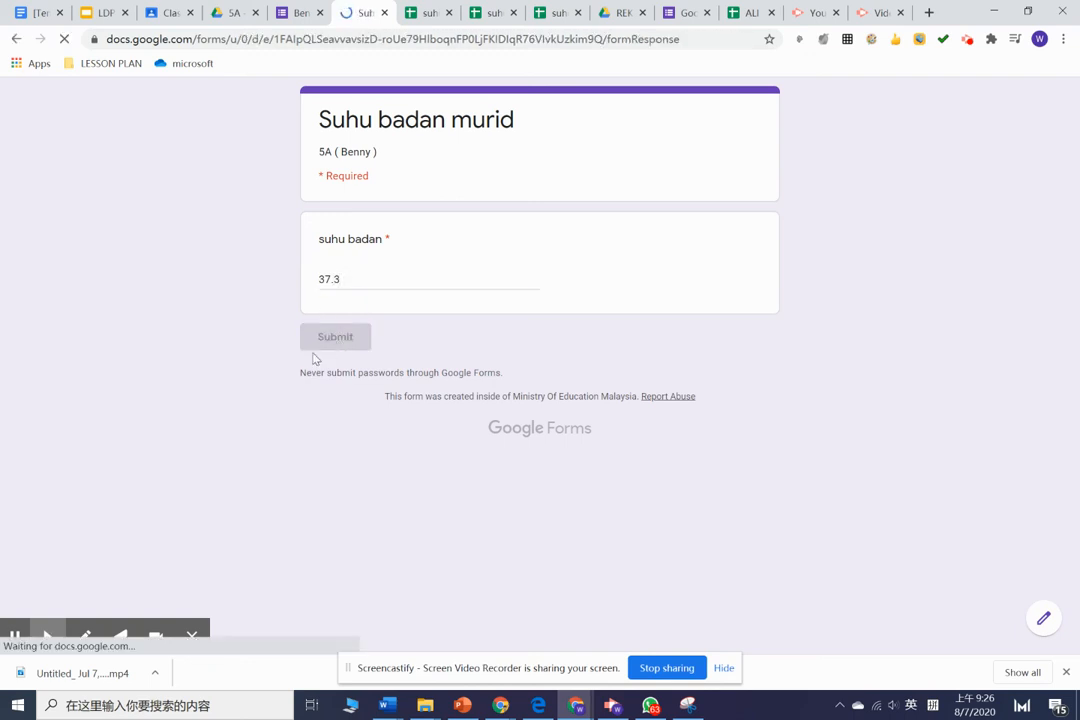
Reload the suhu badan 5A spreadsheet and check how the second student's response is recorded
click(425, 9)
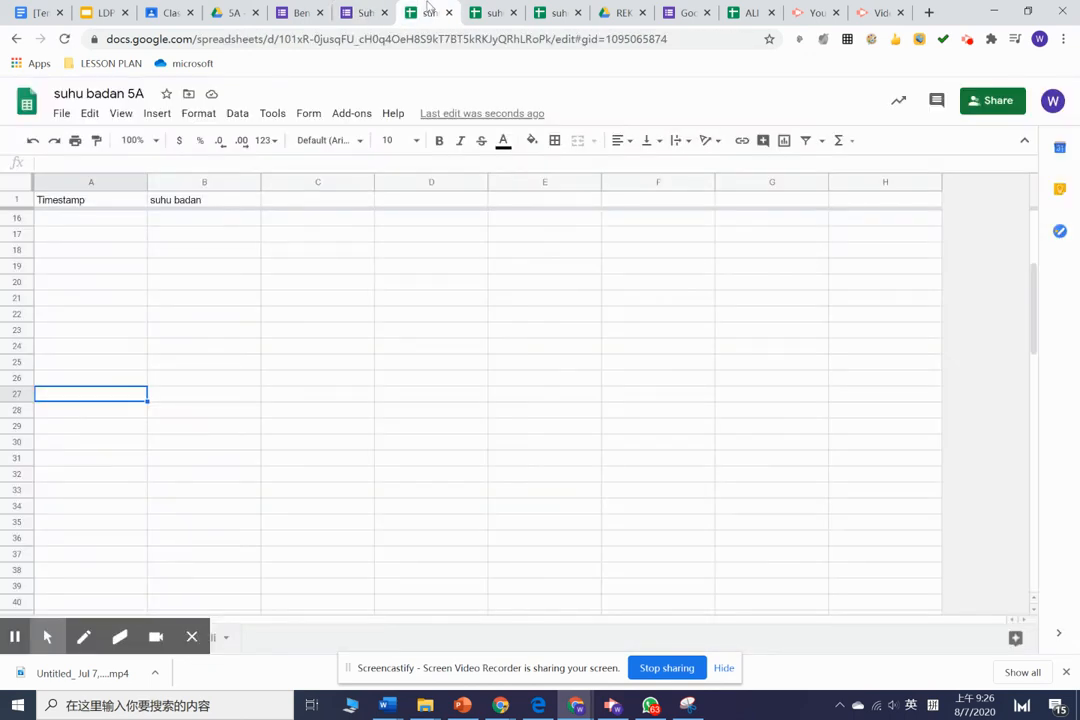
scroll(227, 260, up, 3)
scroll(260, 227, down, 10)
scroll(265, 243, up, 10)
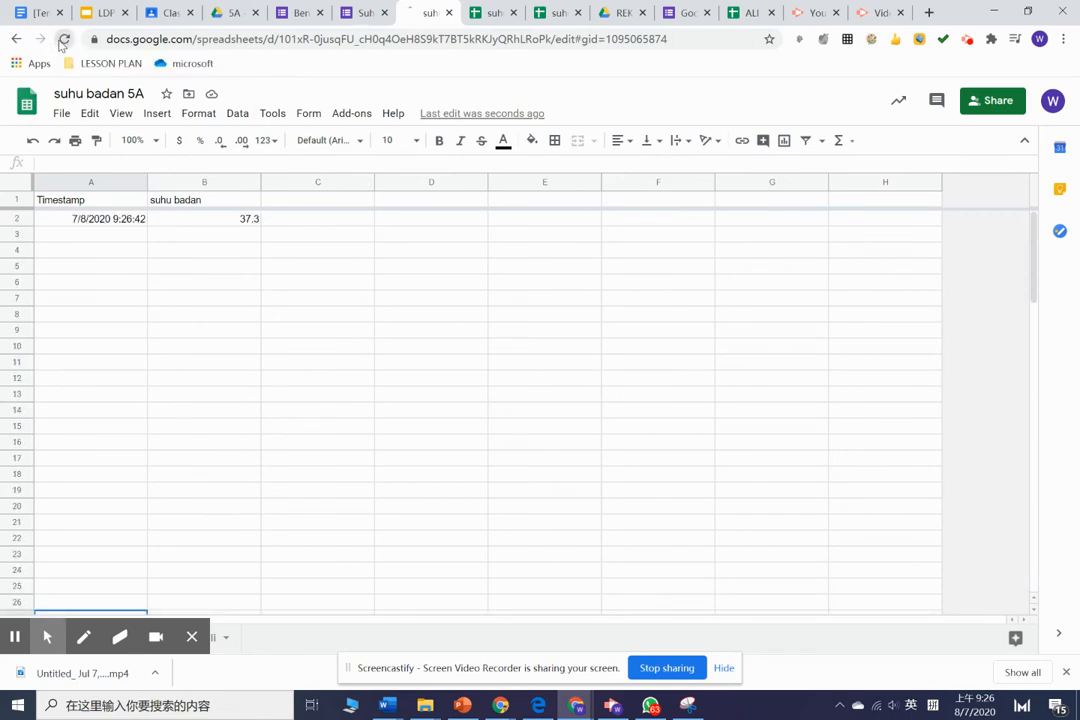
click(62, 40)
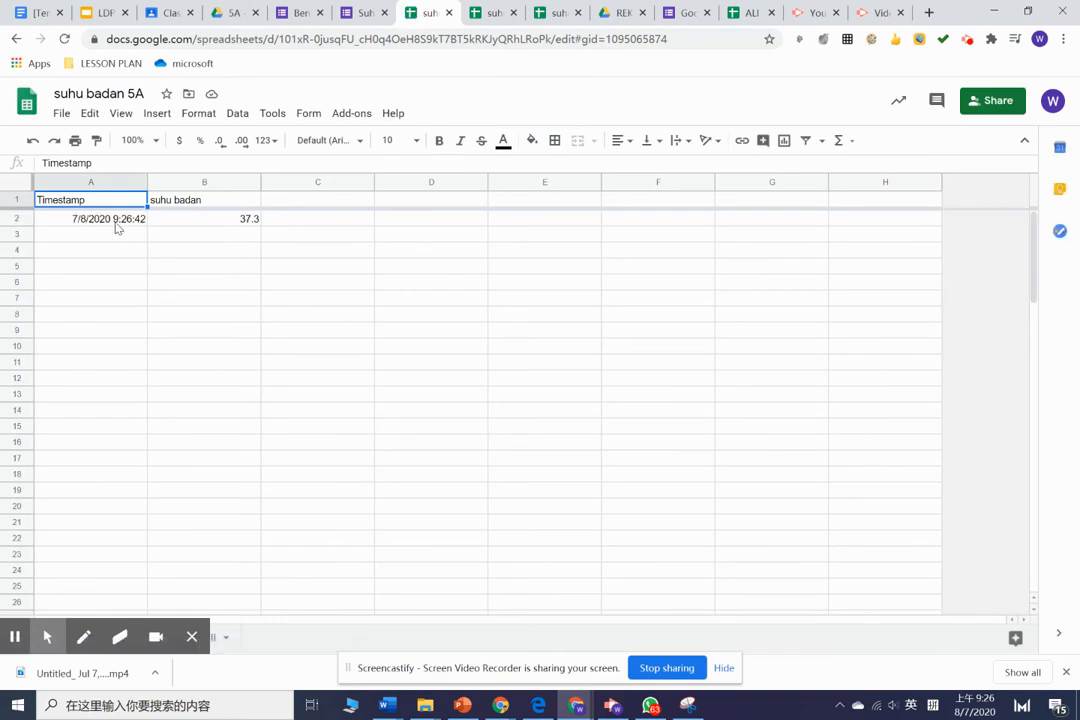
scroll(200, 320, down, 15)
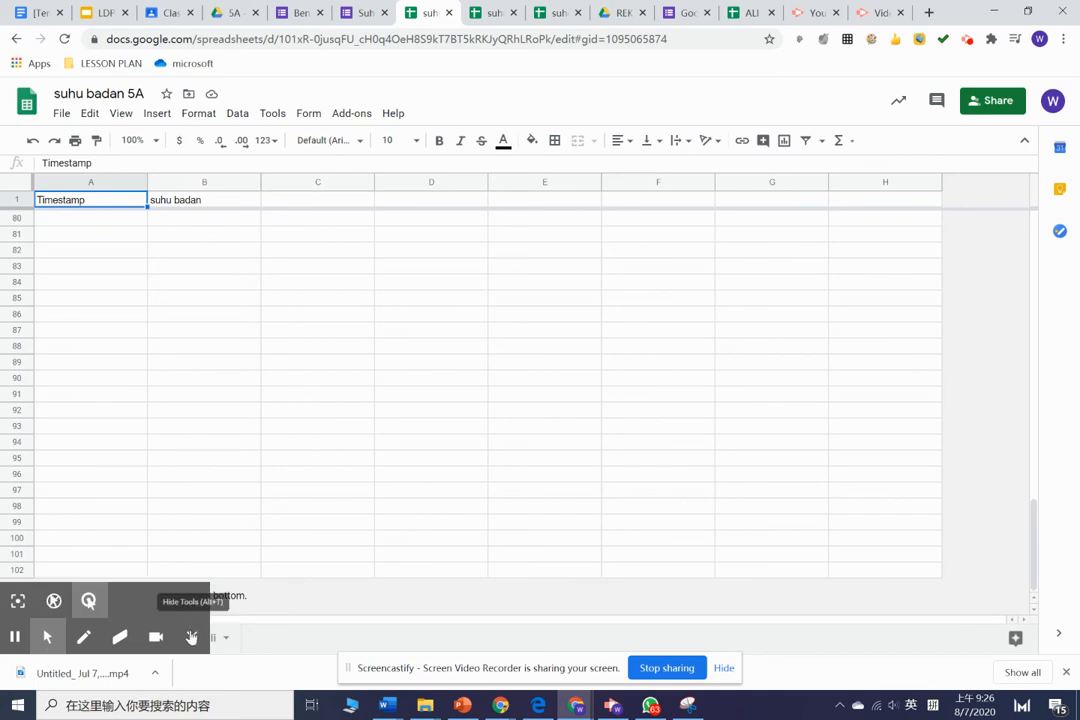
Compare the two students' sheets in suhu badan 5A and view the list of all sheets
click(188, 632)
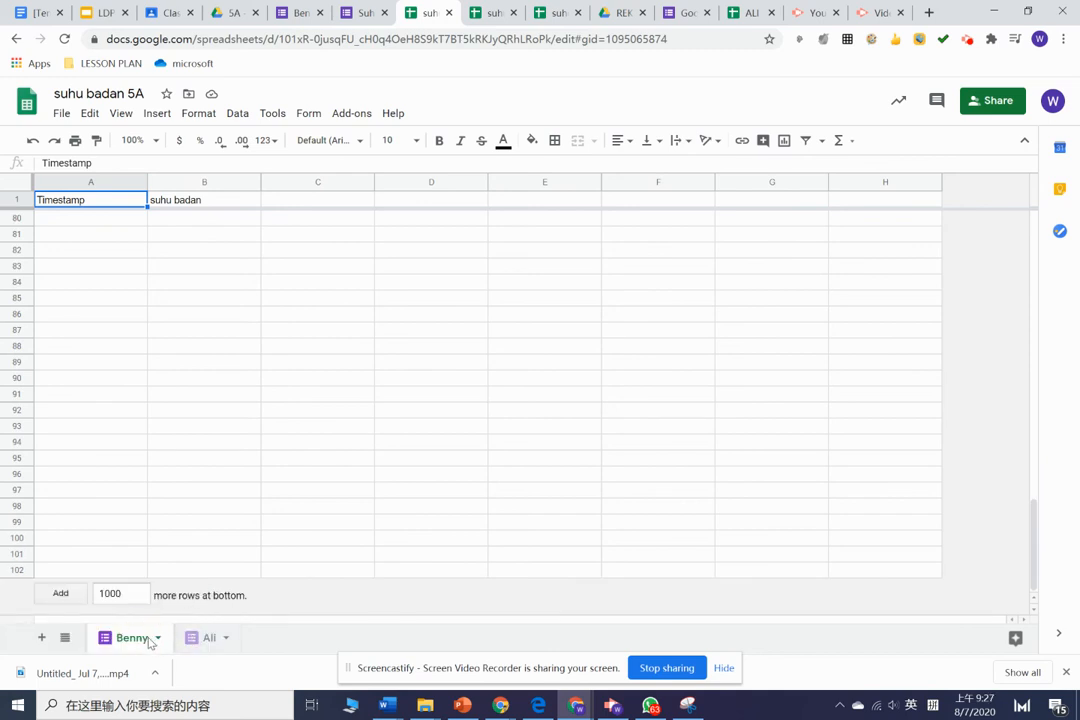
click(209, 637)
click(125, 637)
scroll(183, 515, up, 15)
scroll(64, 240, down, 15)
scroll(99, 300, up, 15)
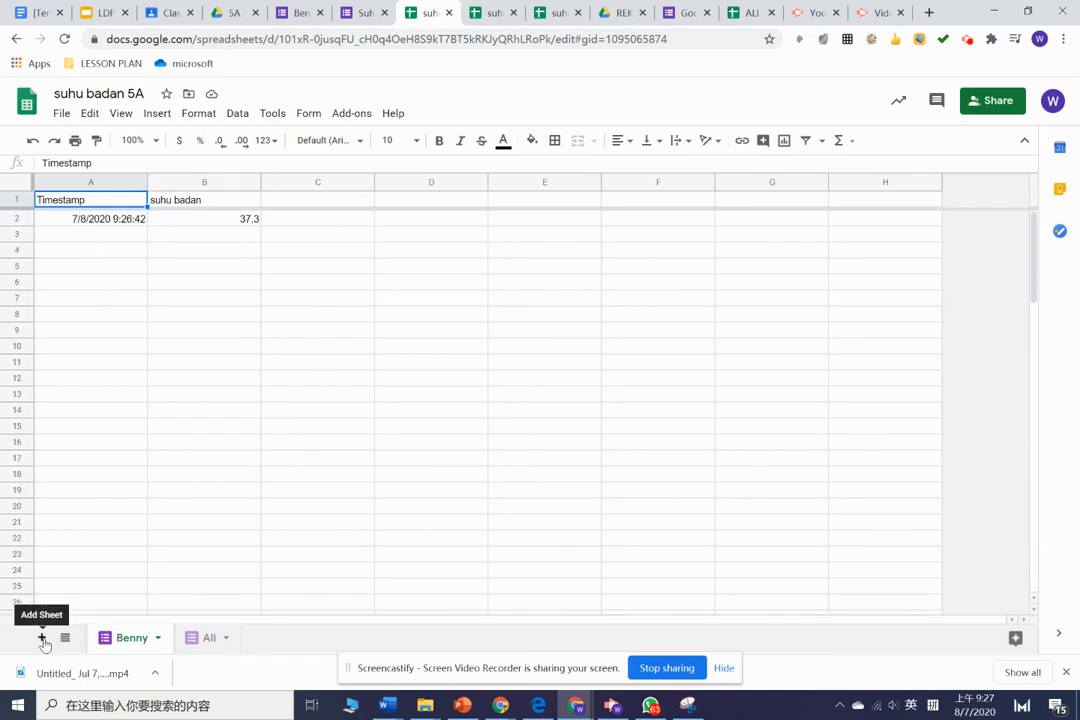
click(209, 638)
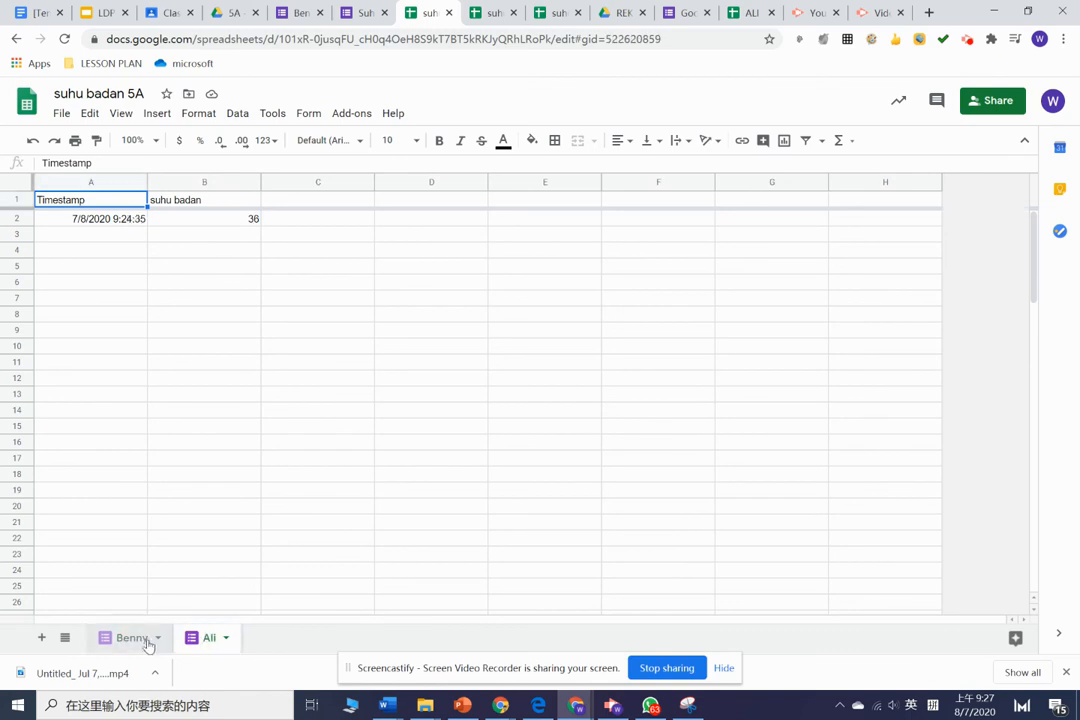
click(122, 645)
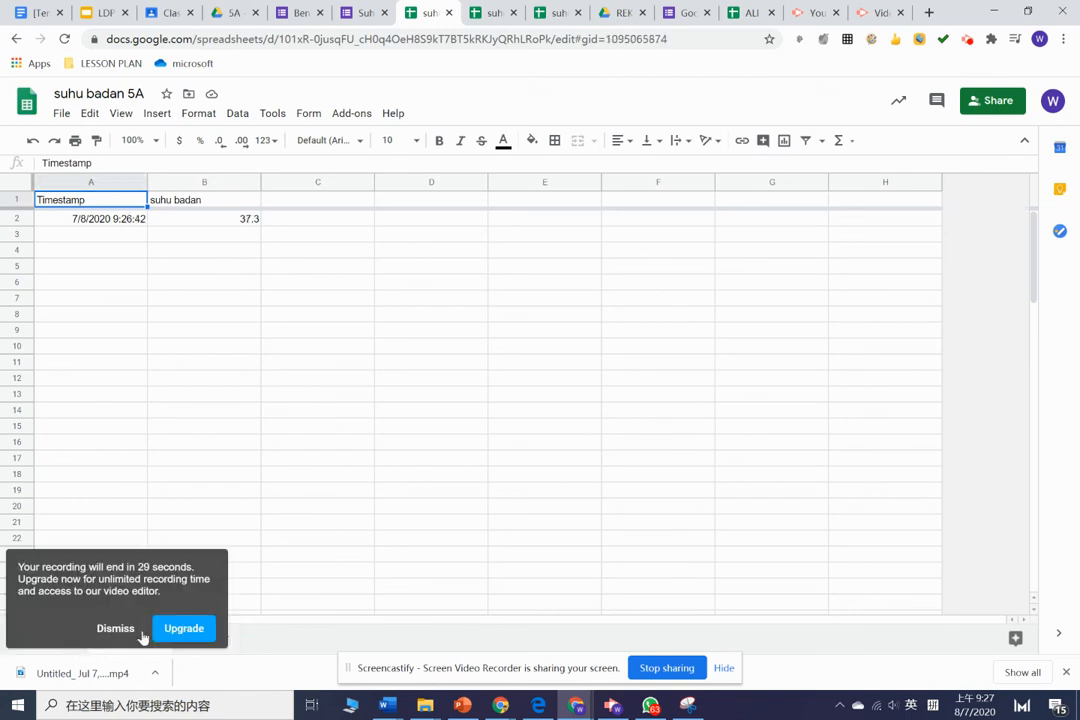
click(116, 630)
click(64, 637)
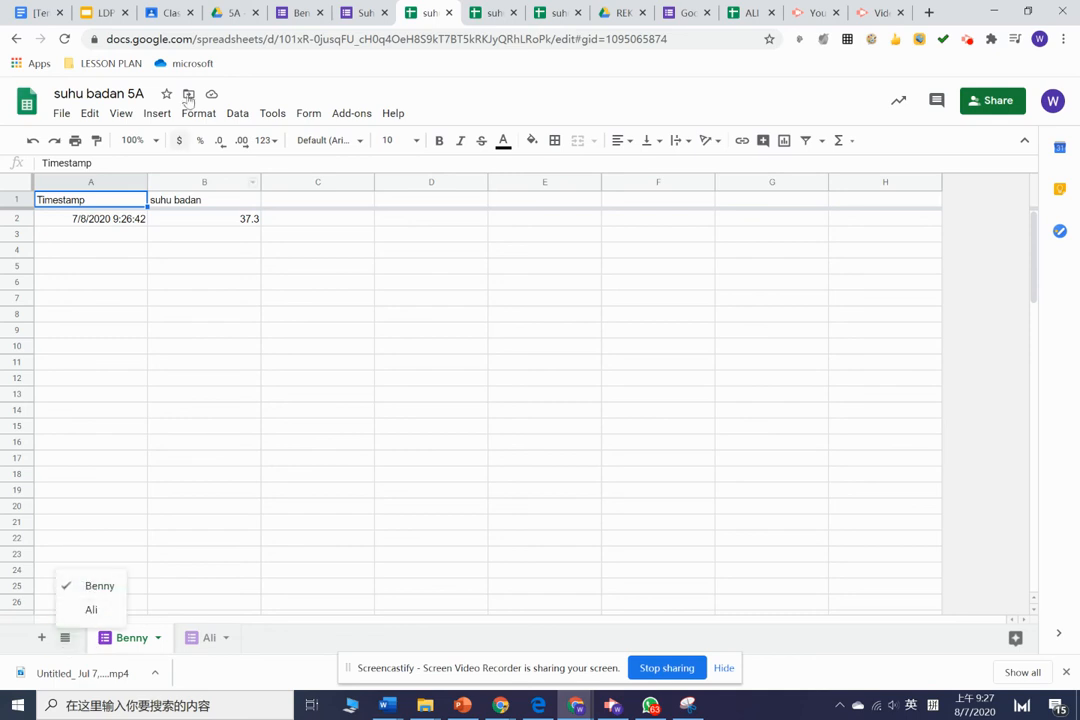
Close the second student's form editor and submitted preview, and return to the 5A folder
click(170, 12)
click(230, 12)
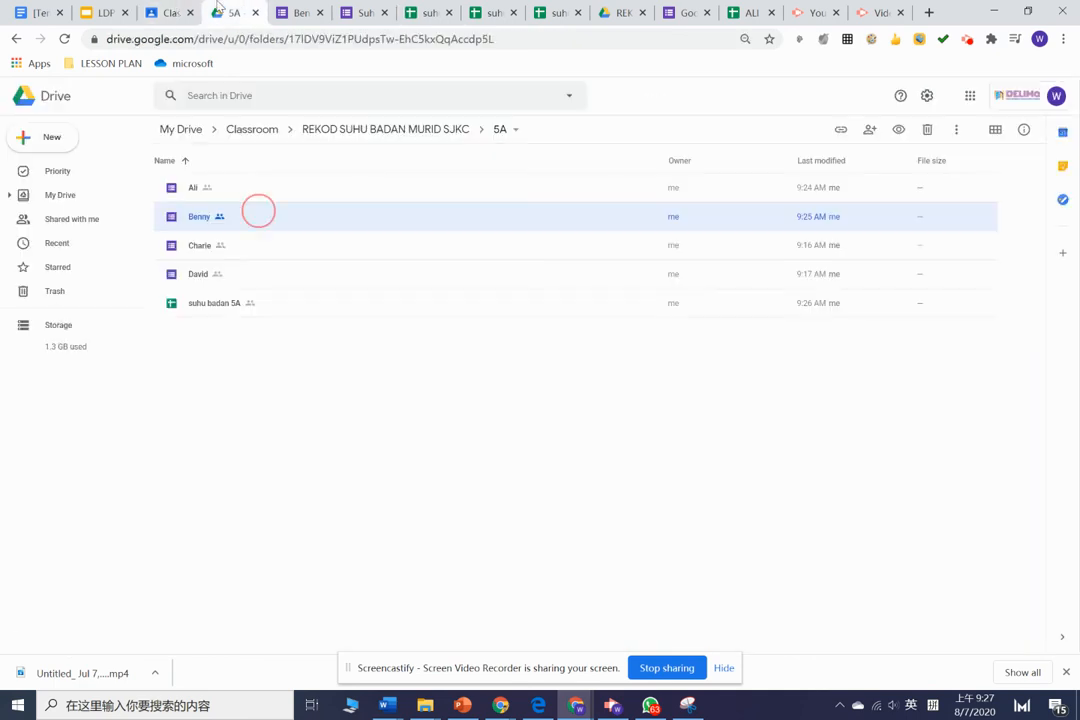
click(295, 12)
click(319, 12)
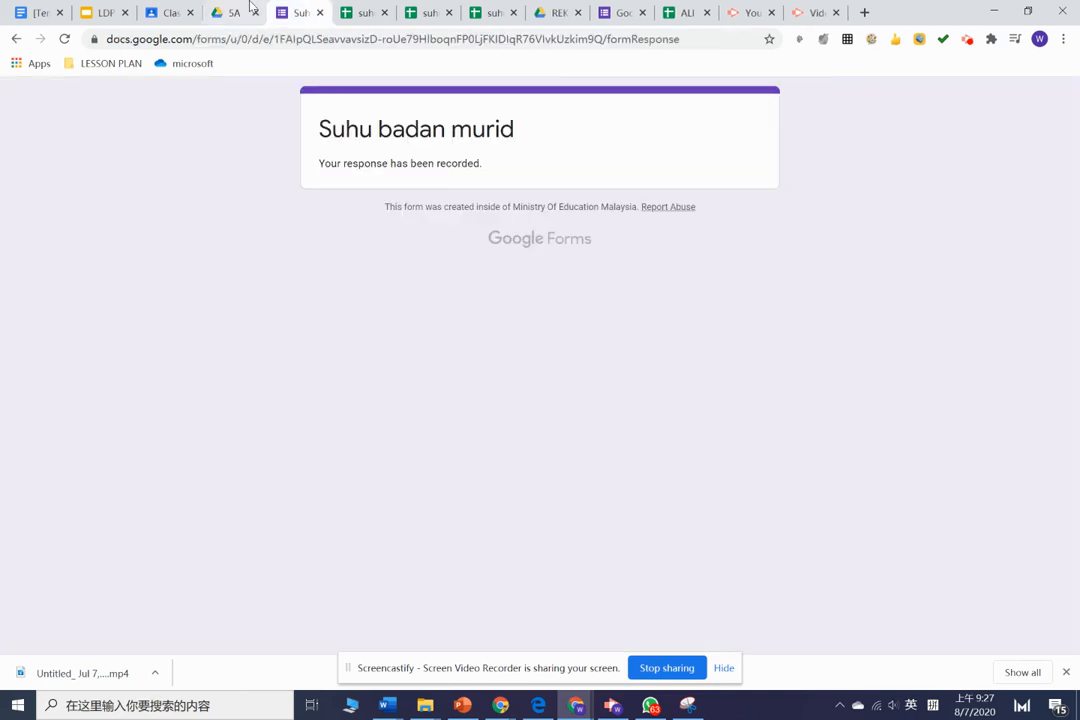
click(319, 12)
click(229, 12)
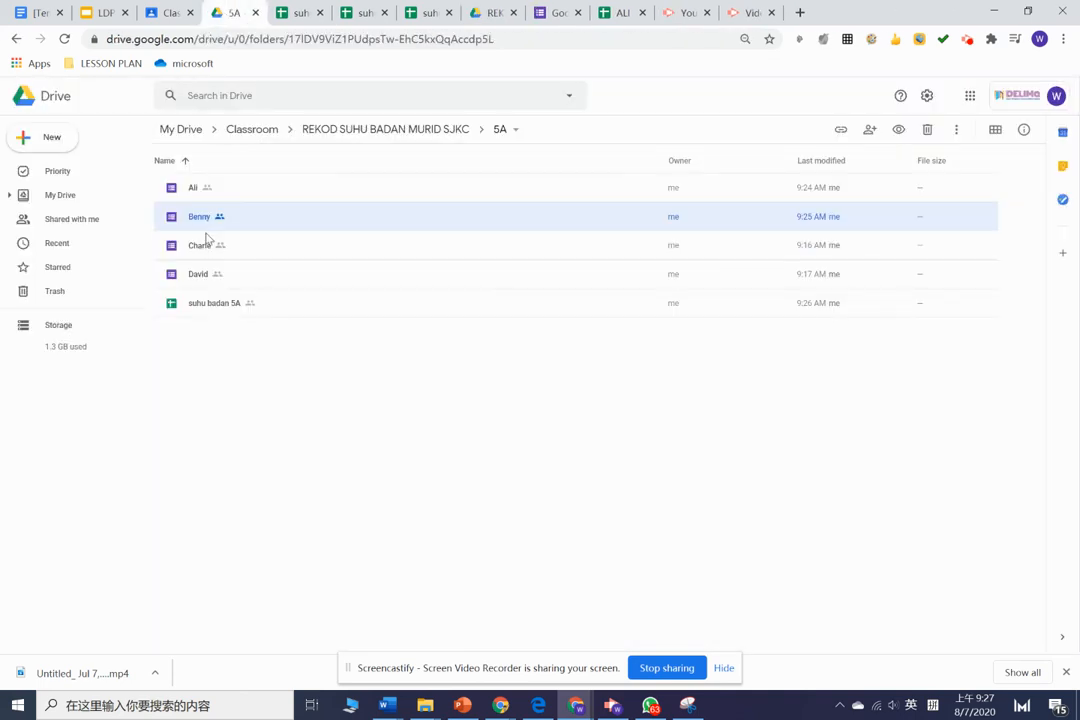
Open the third student's form from the 5A folder and link its responses to the existing suhu badan 5A spreadsheet
click(282, 249)
double_click(282, 249)
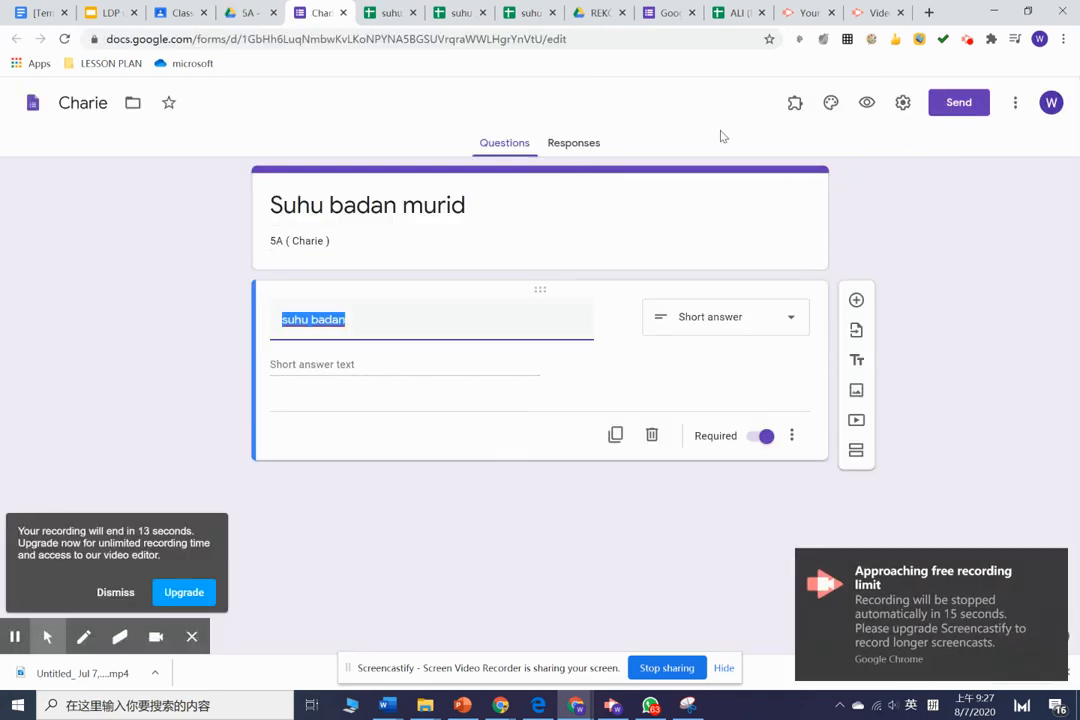
click(553, 147)
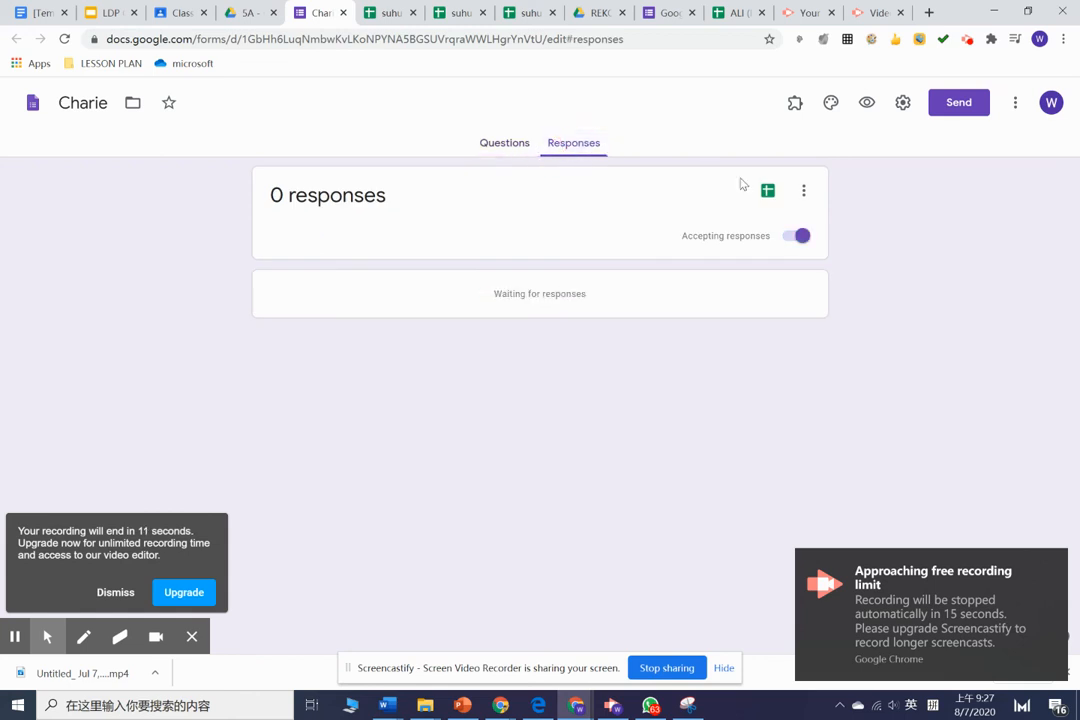
click(767, 192)
click(467, 232)
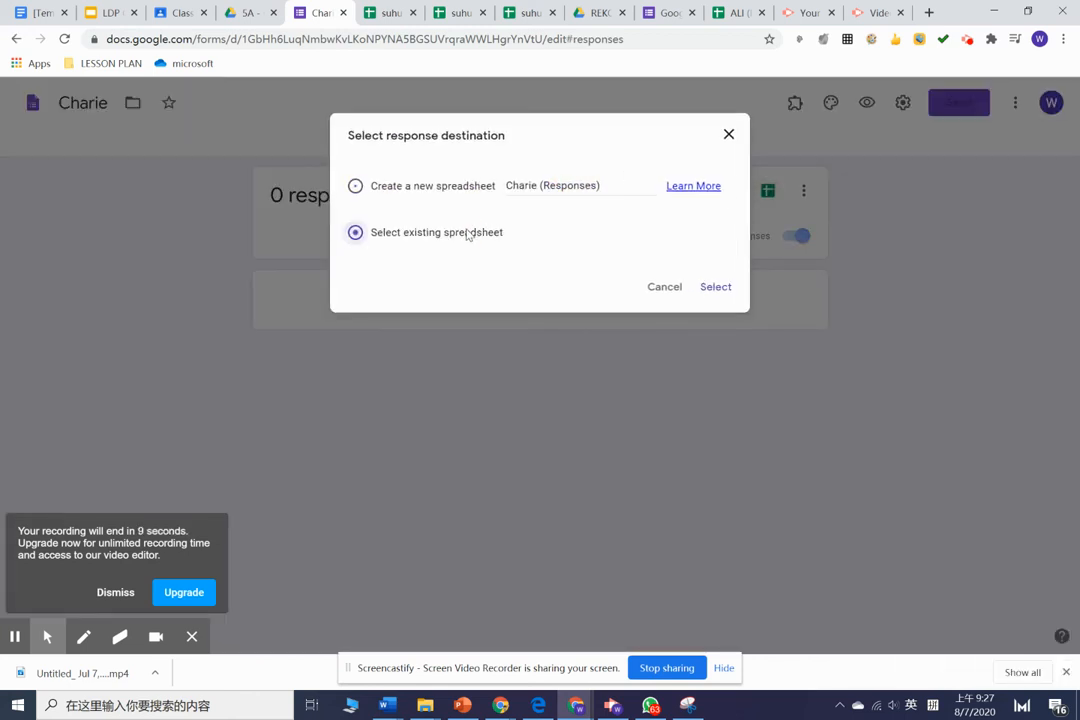
click(716, 286)
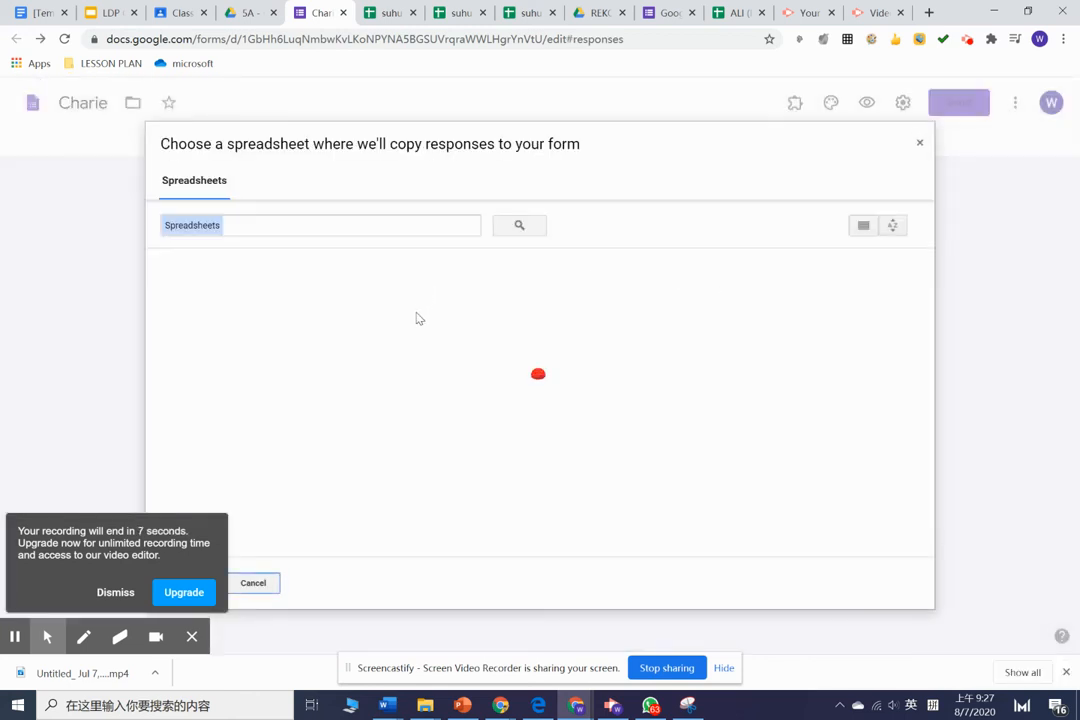
double_click(252, 365)
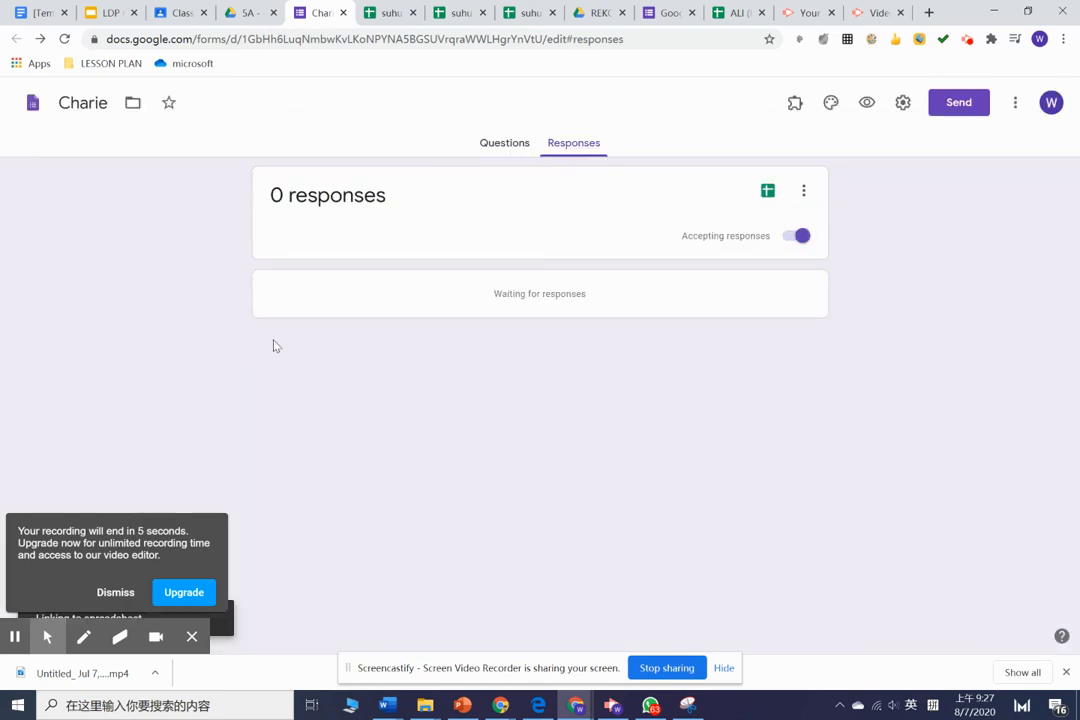